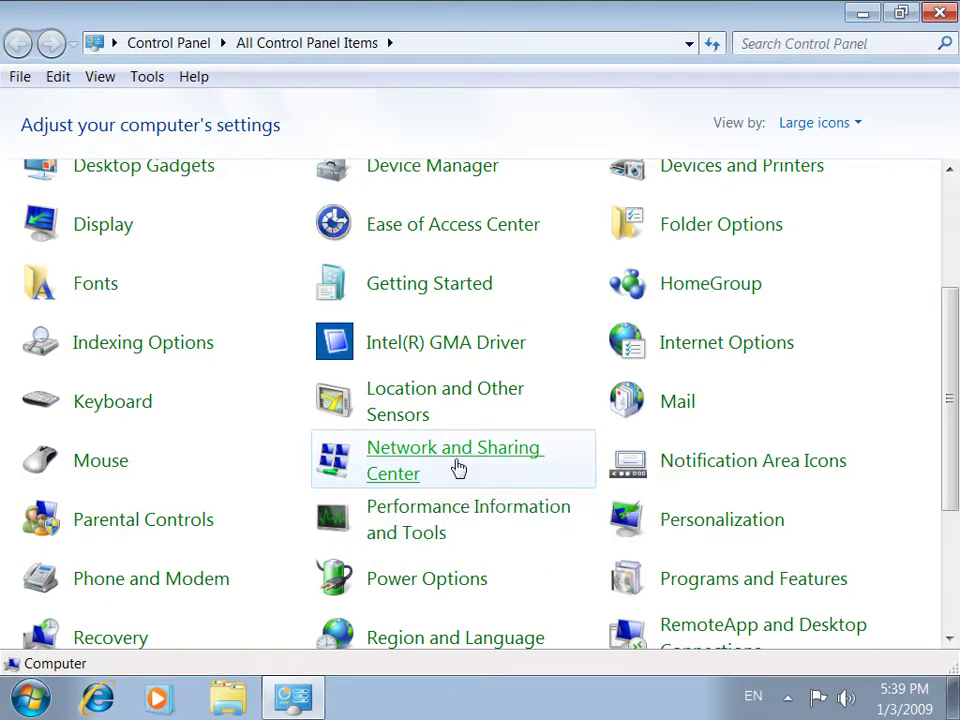
Open Network and Sharing Center and start the Set Up a Connection or Network wizard
click(463, 460)
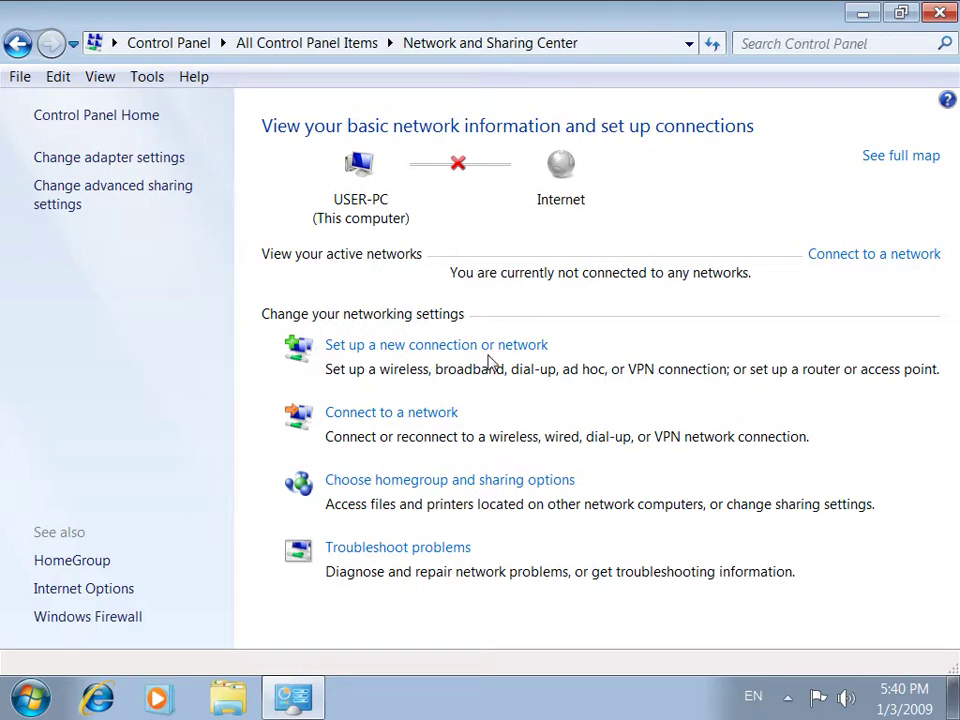
click(465, 345)
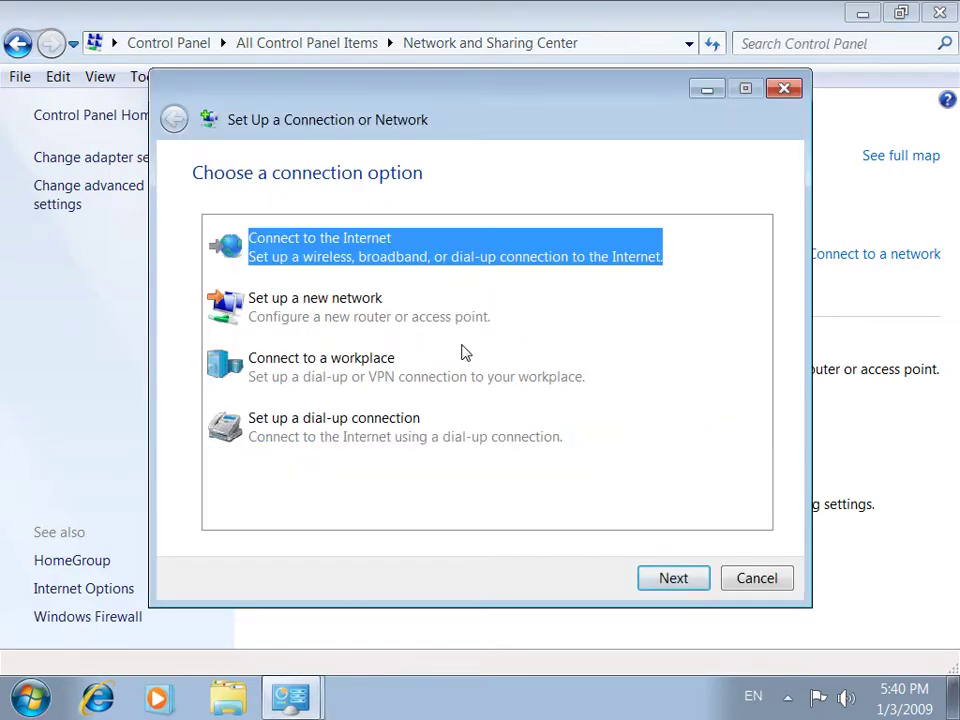
Choose Connect to the Internet and create a new connection, showing unavailable types such as Dial-up
click(336, 308)
click(347, 259)
click(669, 578)
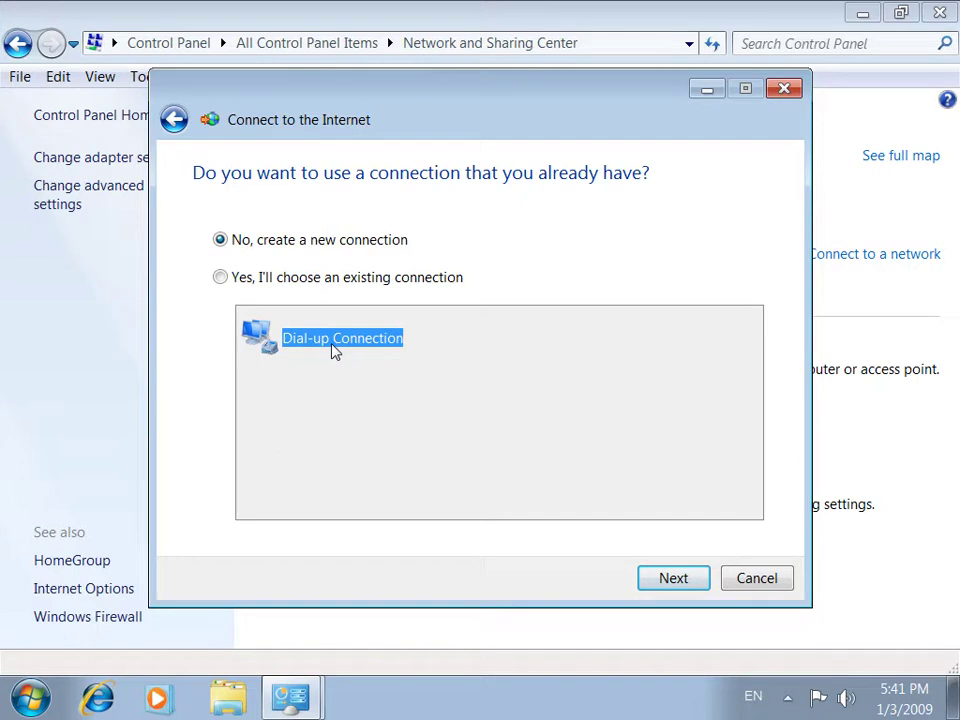
click(260, 284)
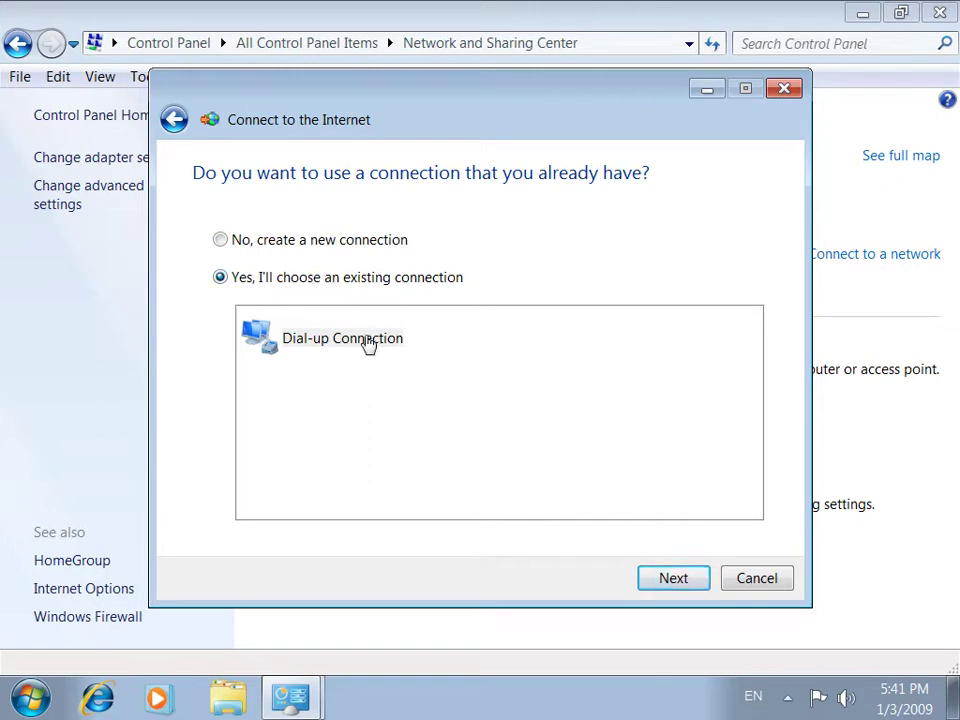
click(318, 253)
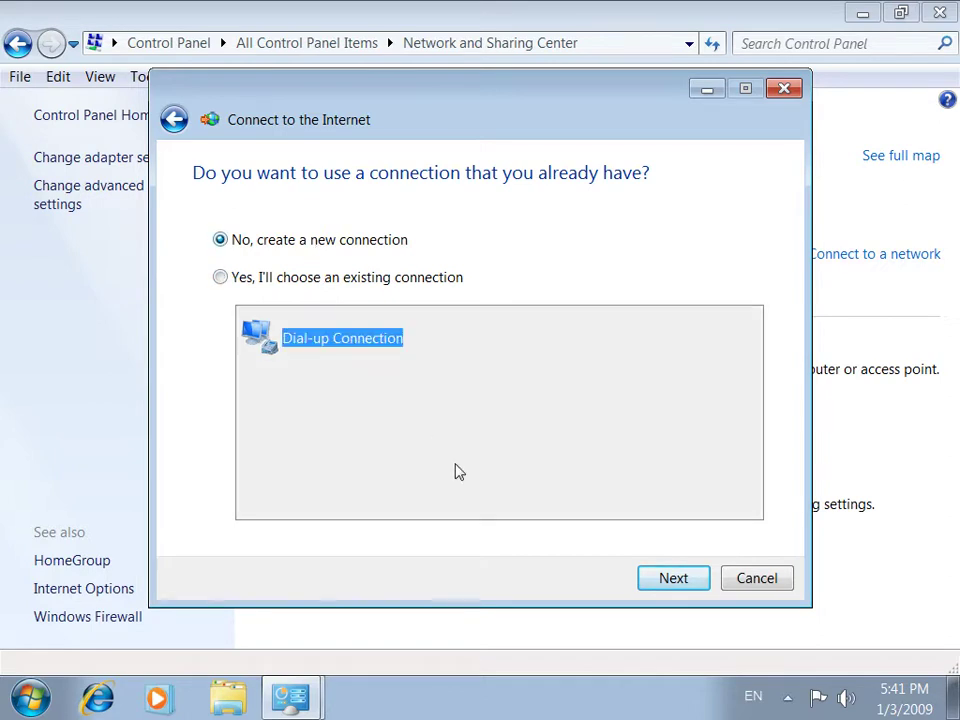
click(676, 585)
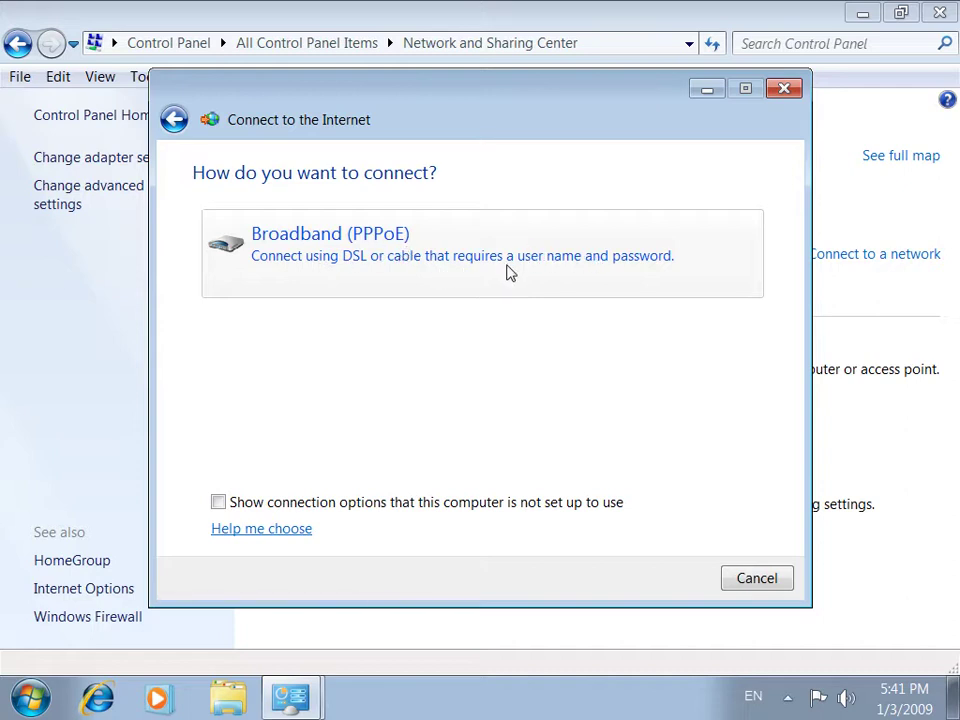
click(313, 510)
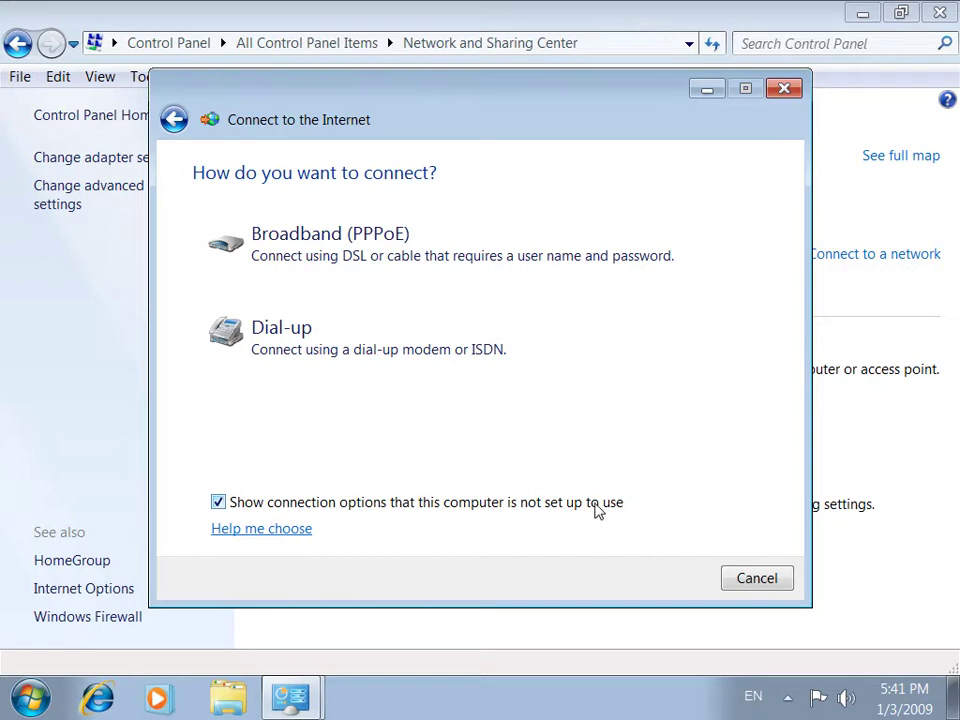
Choose Dial-up and enter the ISP phone number, user name and password, without remembering the password
click(316, 349)
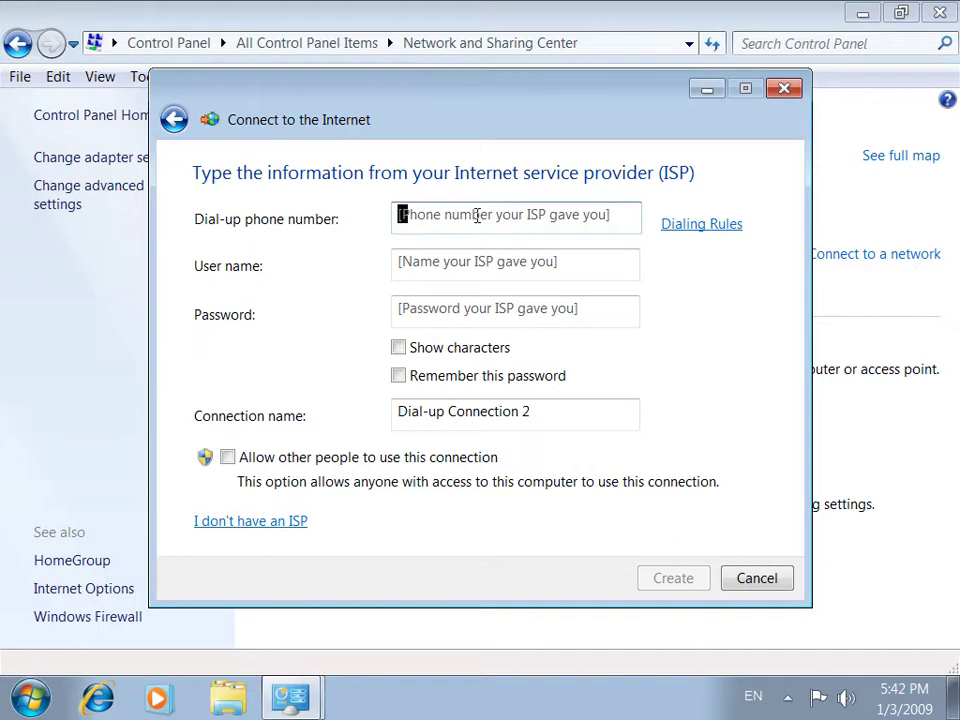
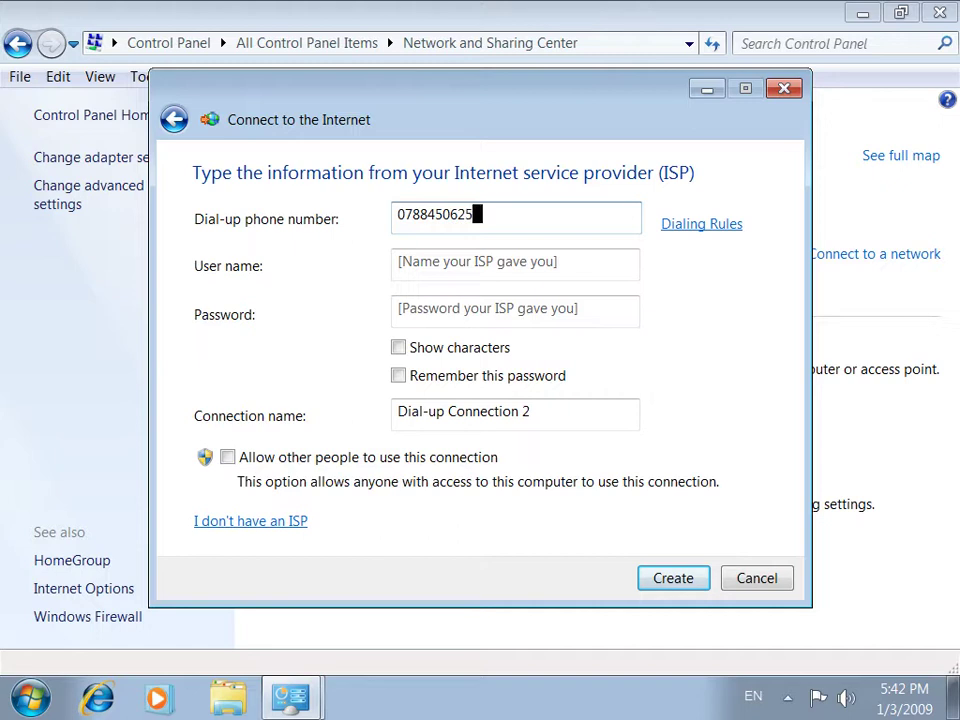
click(437, 269)
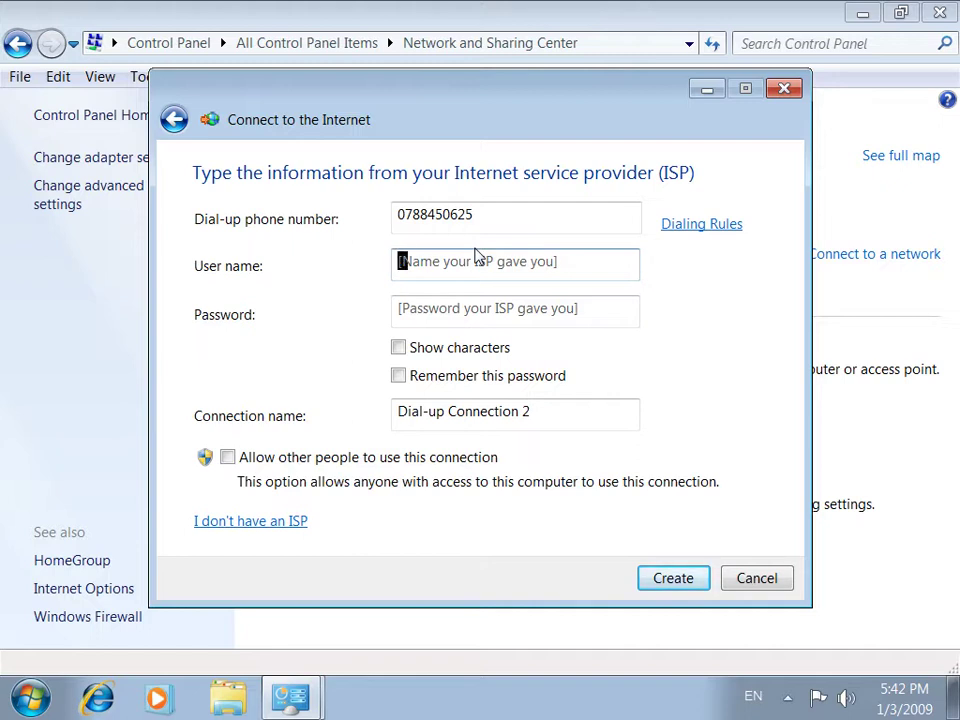
text(IDP11)
key(BackSpace)
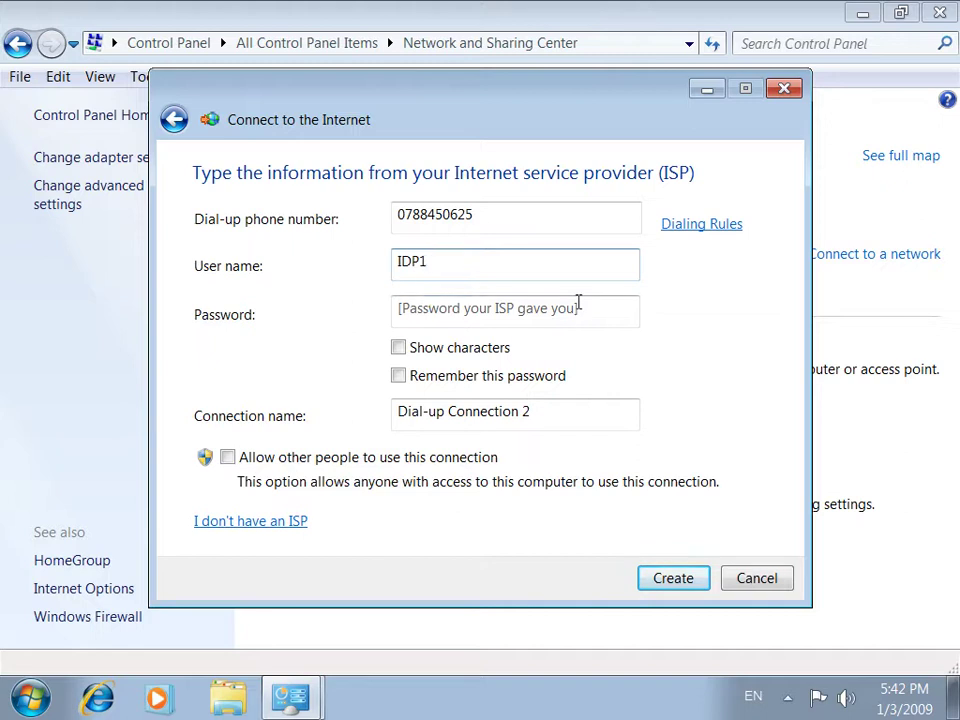
click(600, 313)
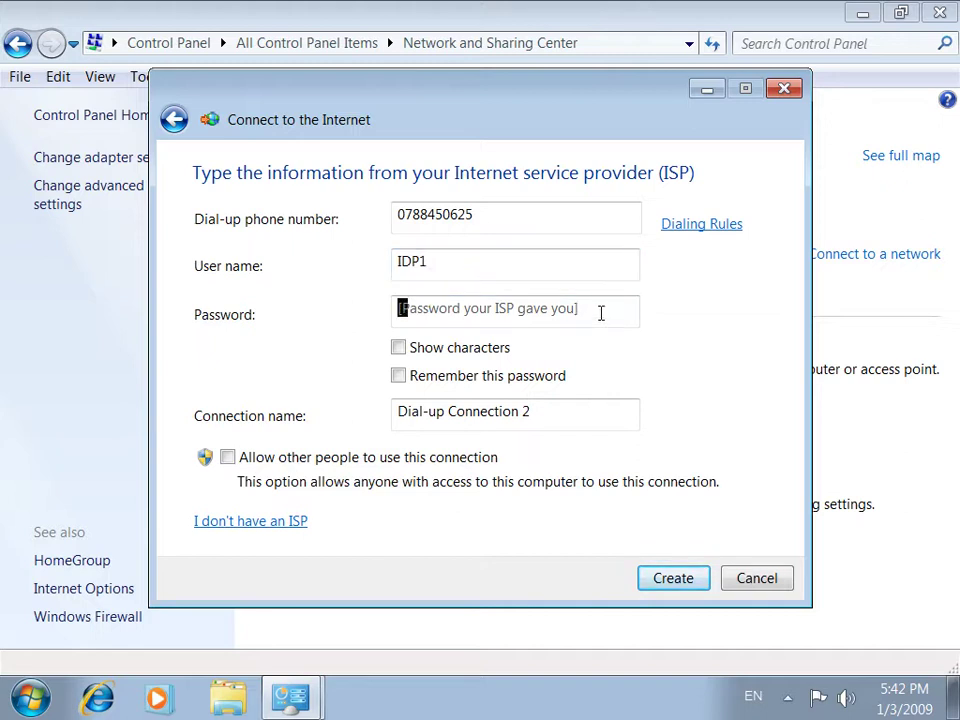
text(*********)
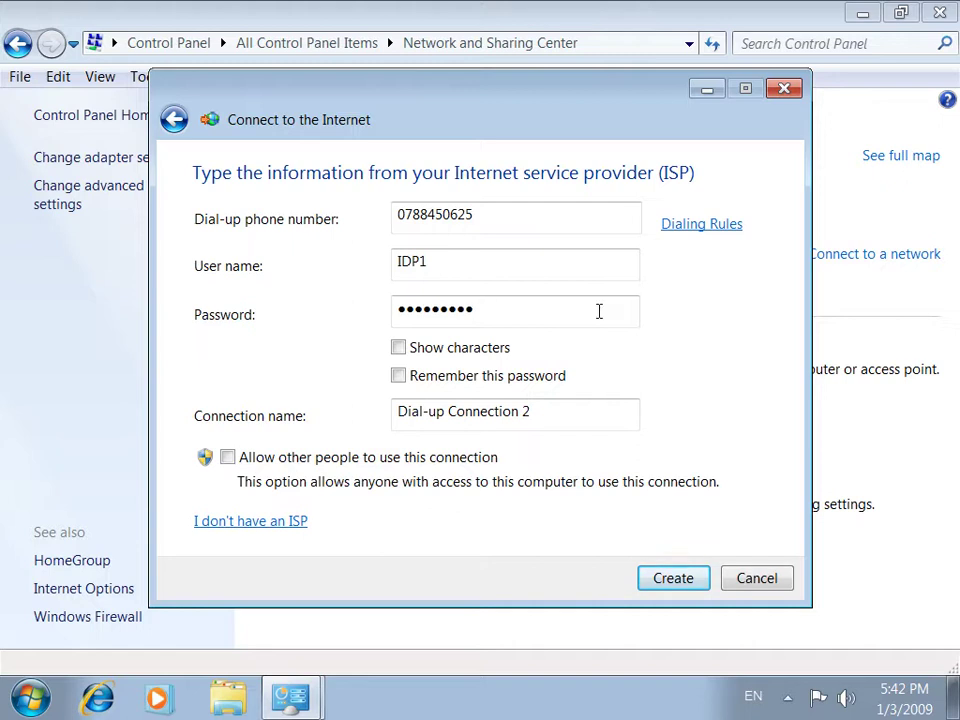
click(463, 349)
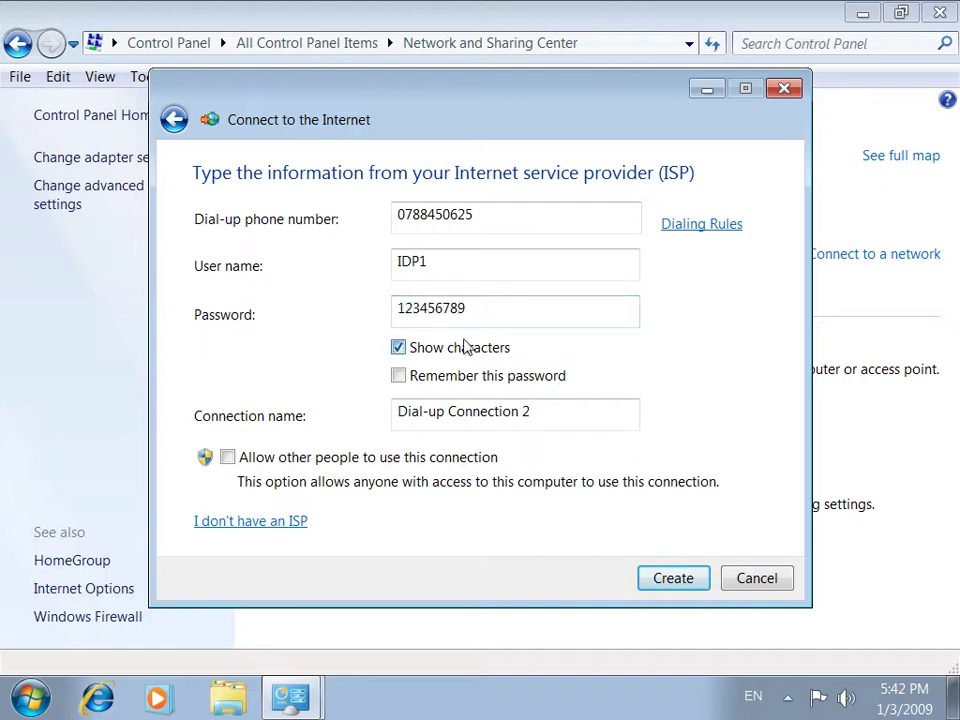
click(466, 345)
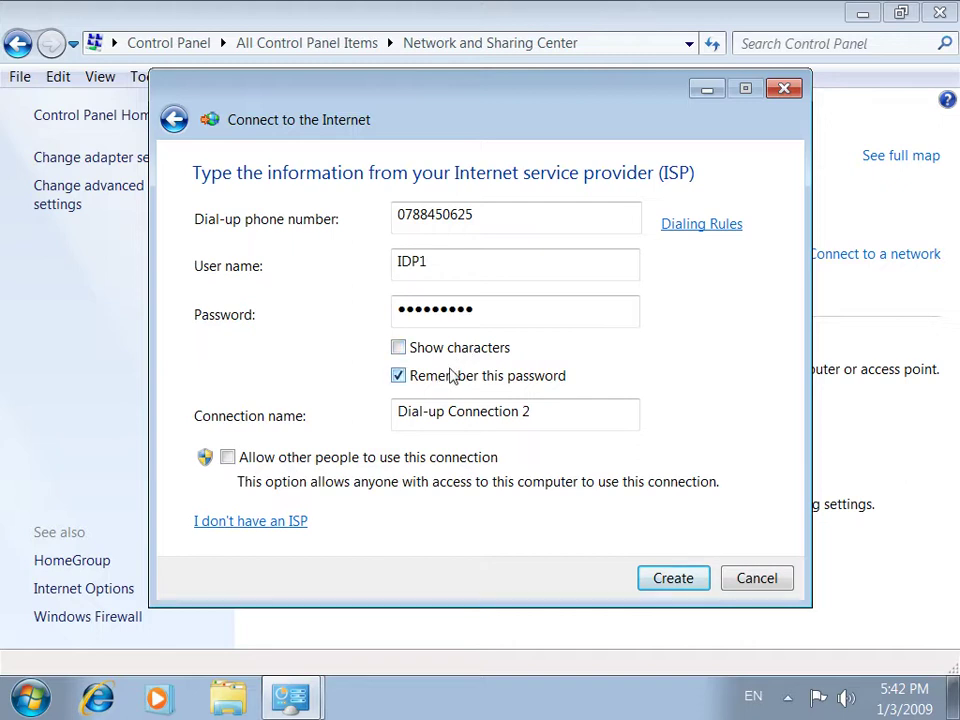
click(452, 377)
Name it 'Noor & Microsoft Computer Institute', allow all users to use it, and create the connection
drag(528, 411, 277, 401)
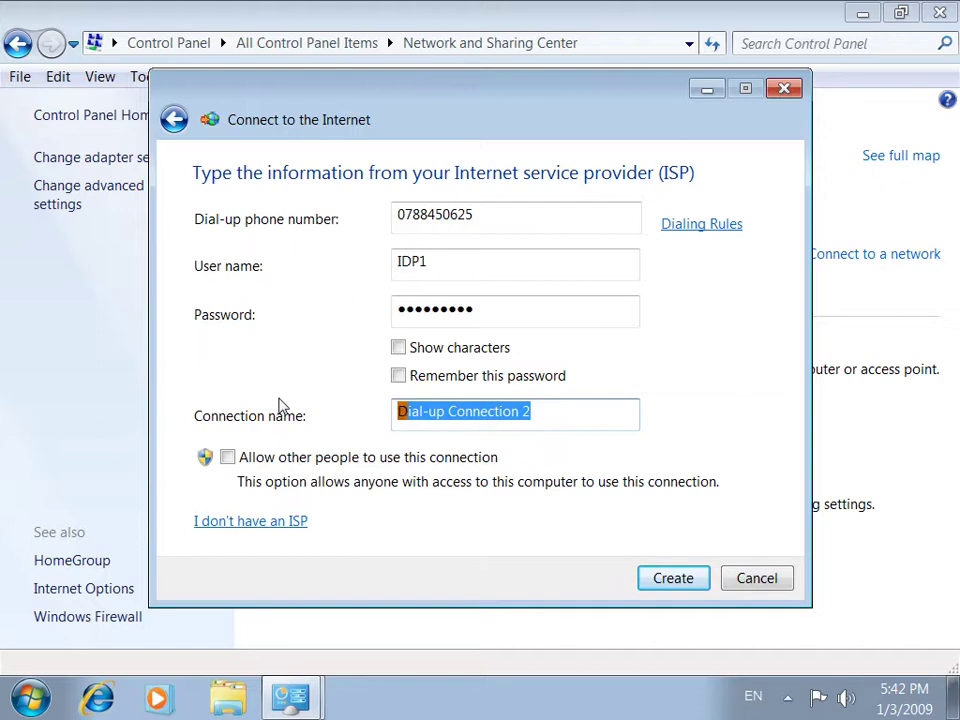
text(Noor nI)
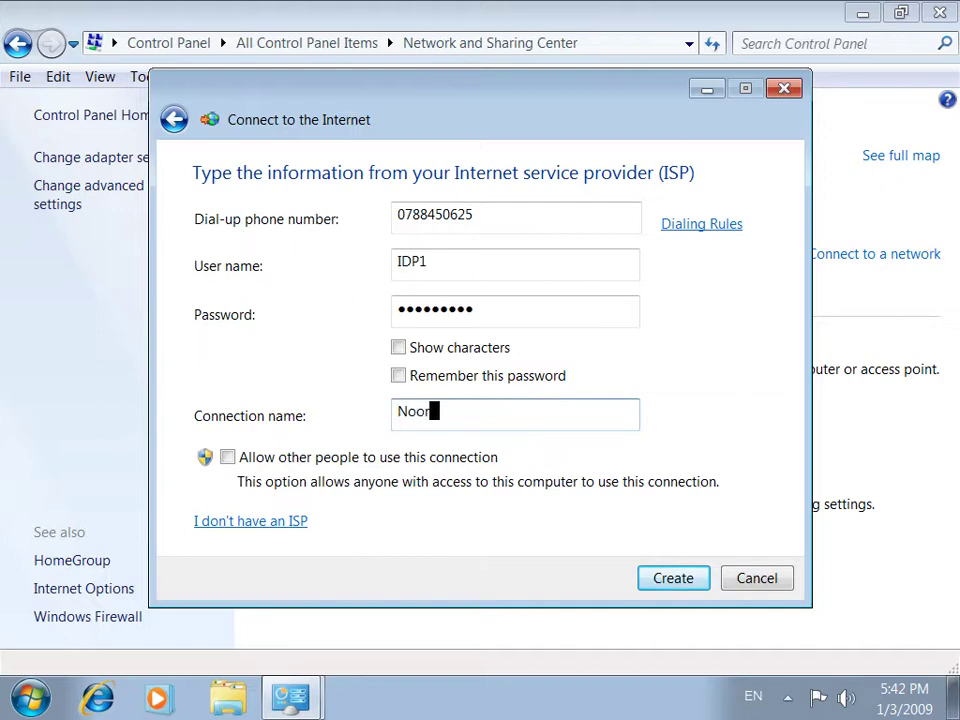
key(BackSpace)
key(BackSpace)
key(BackSpace)
text(& Microsoft Computer iNAT)
key(BackSpace)
key(BackSpace)
key(BackSpace)
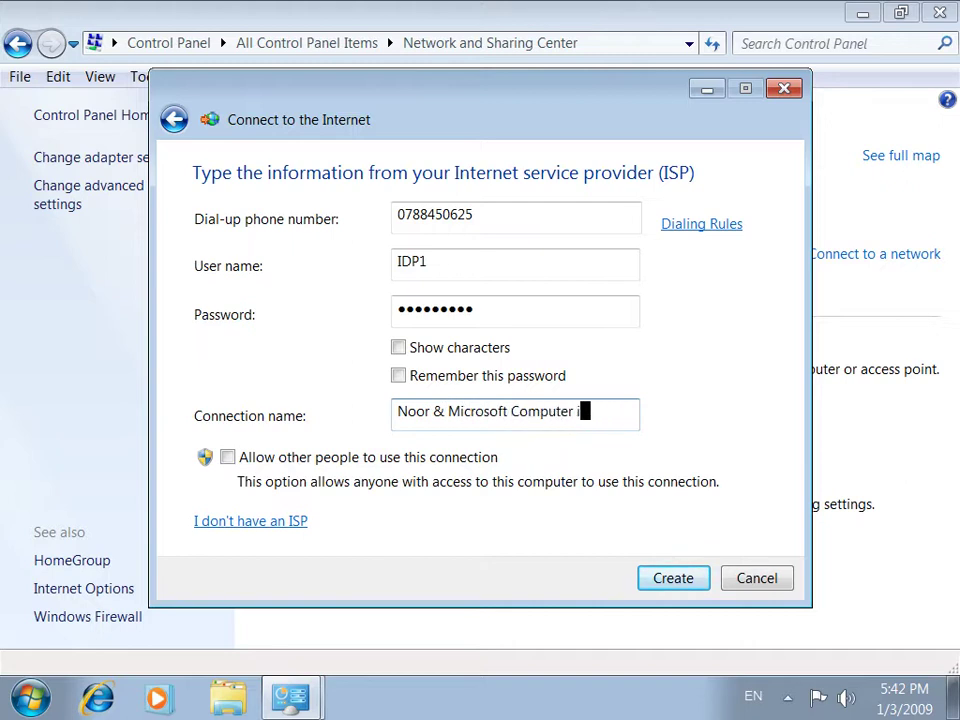
text(Institute)
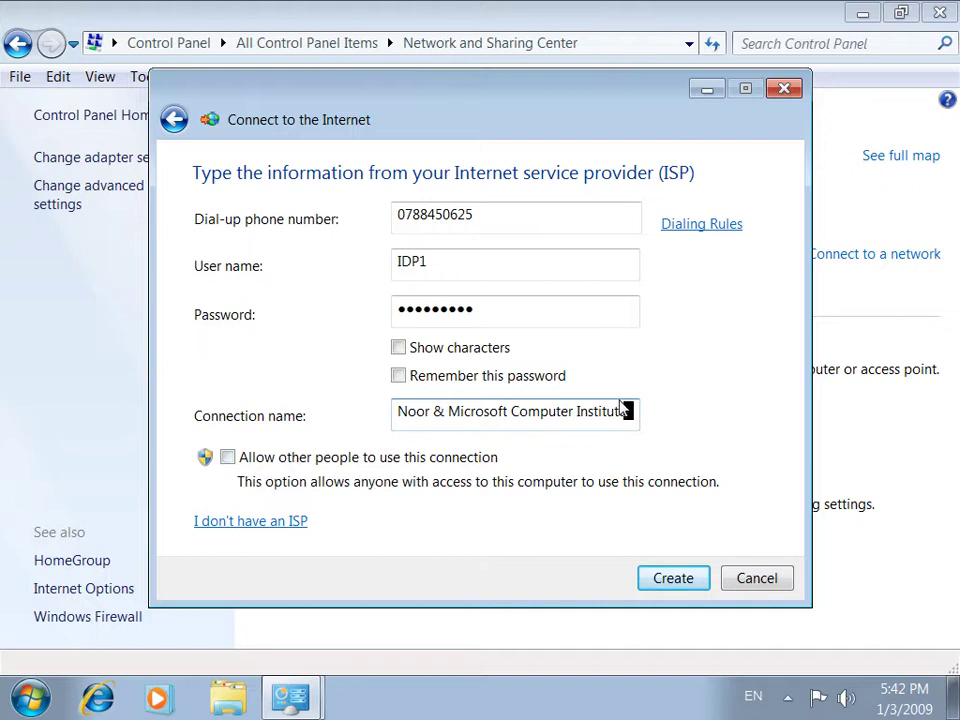
click(317, 459)
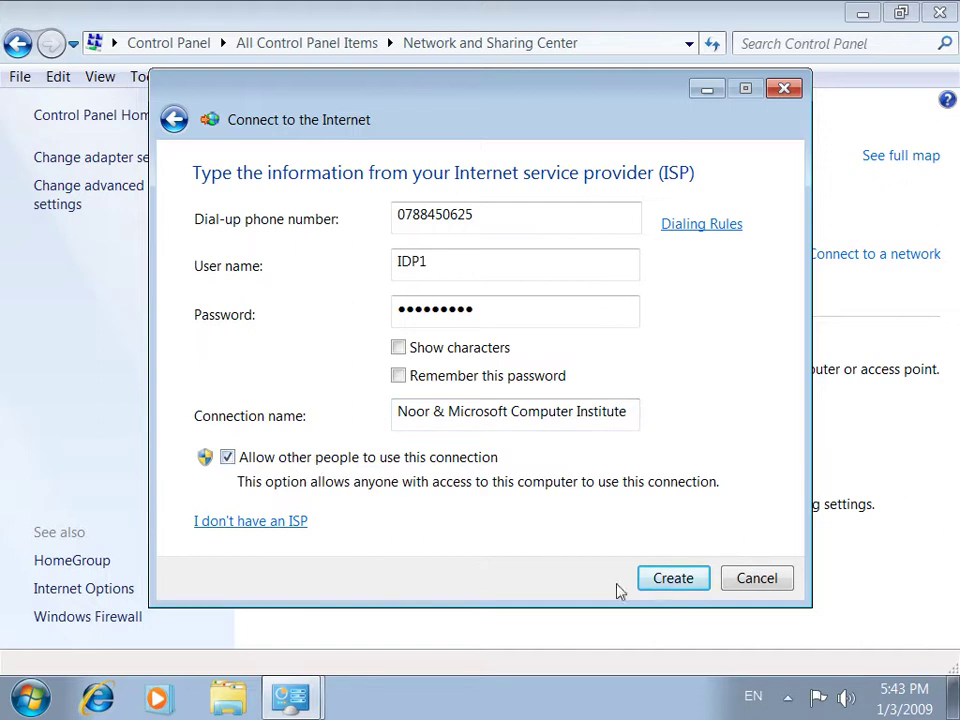
click(670, 578)
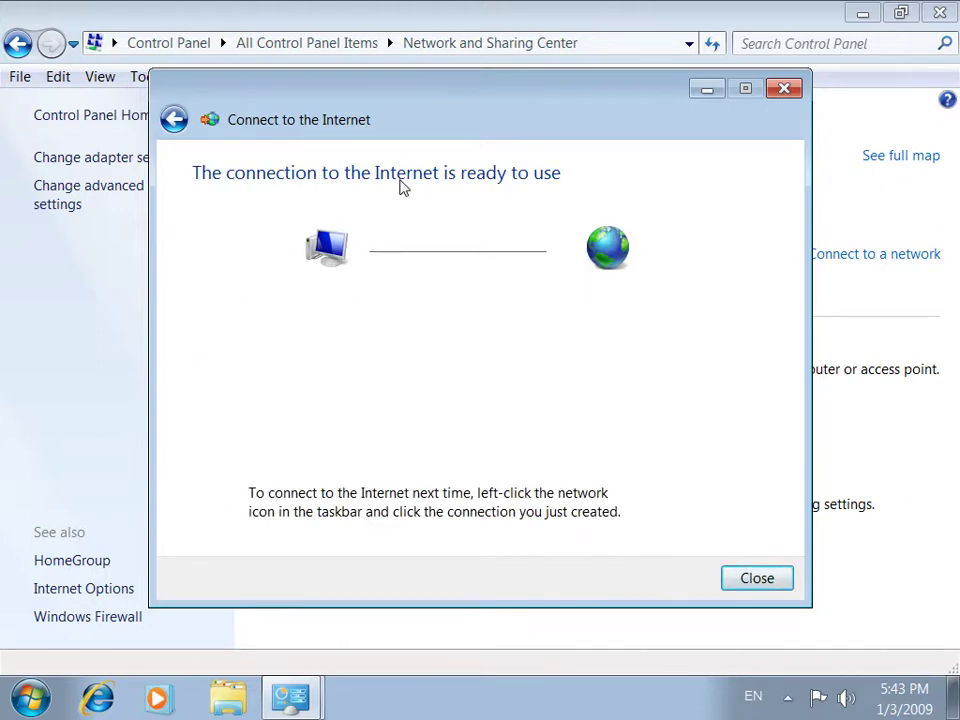
click(751, 580)
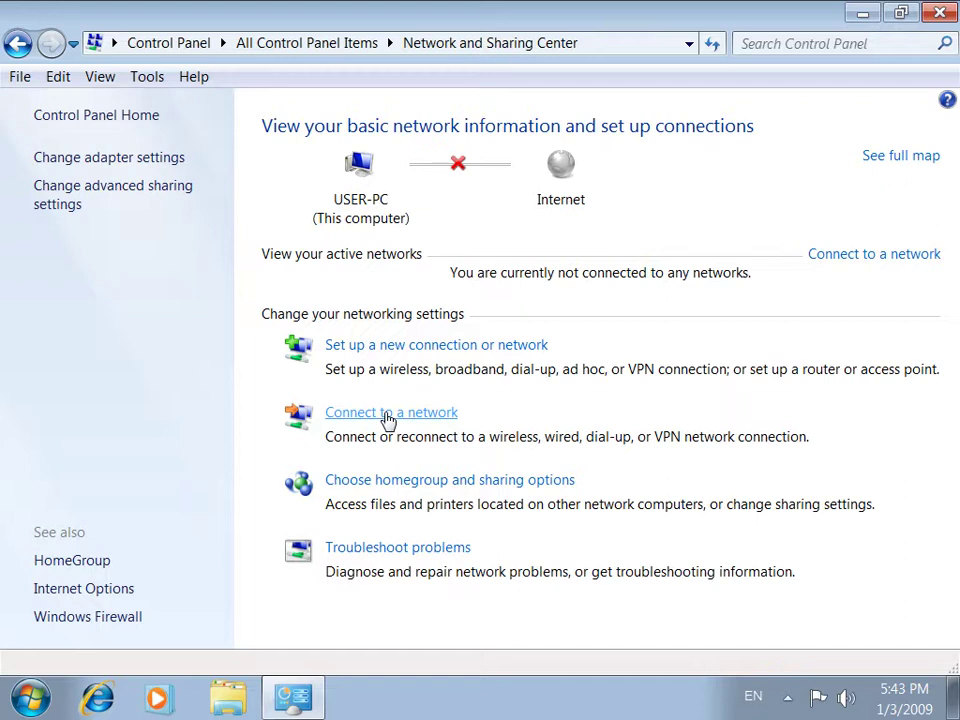
click(388, 419)
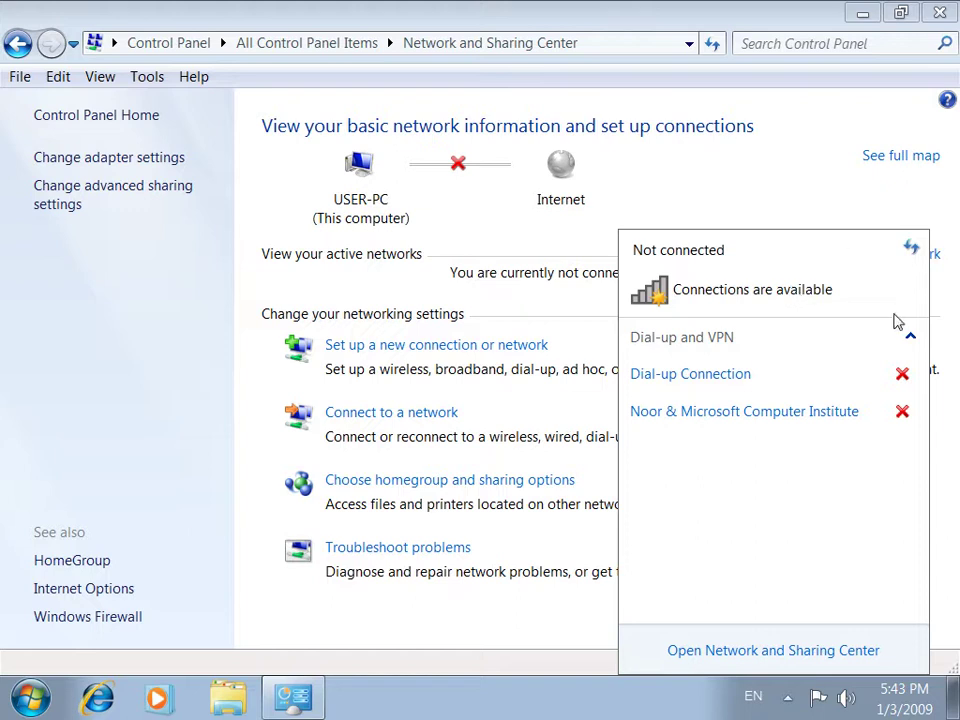
click(484, 639)
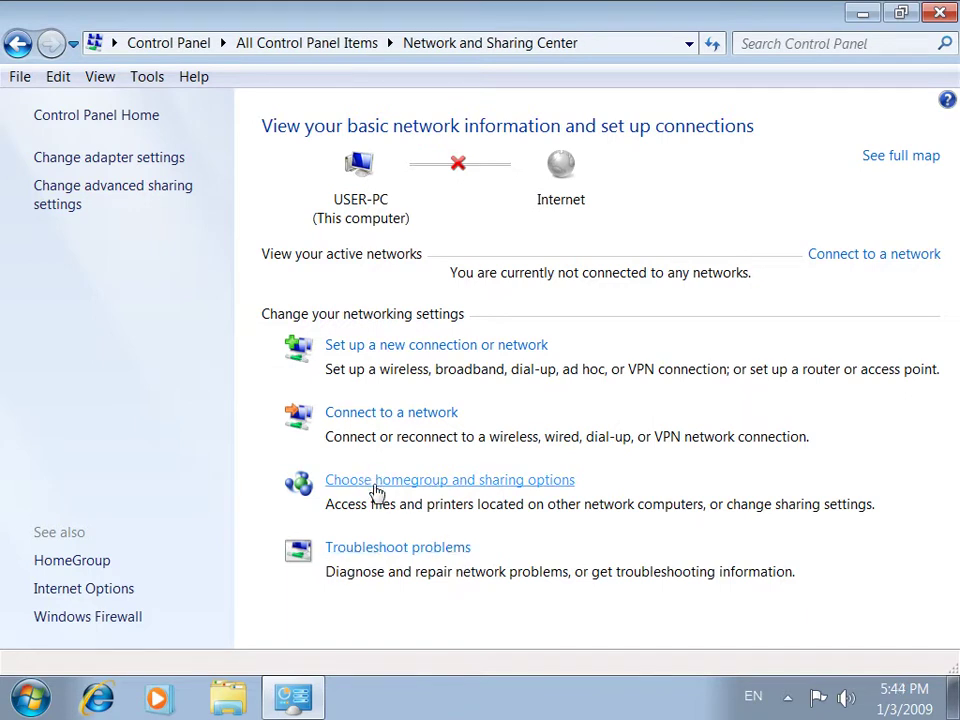
click(377, 482)
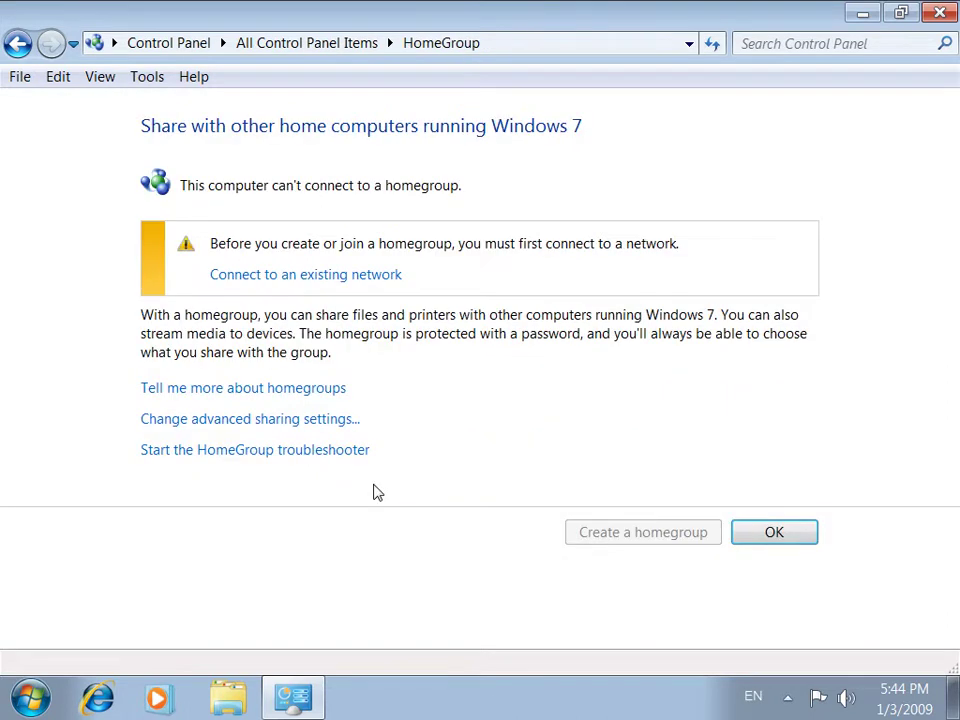
click(17, 43)
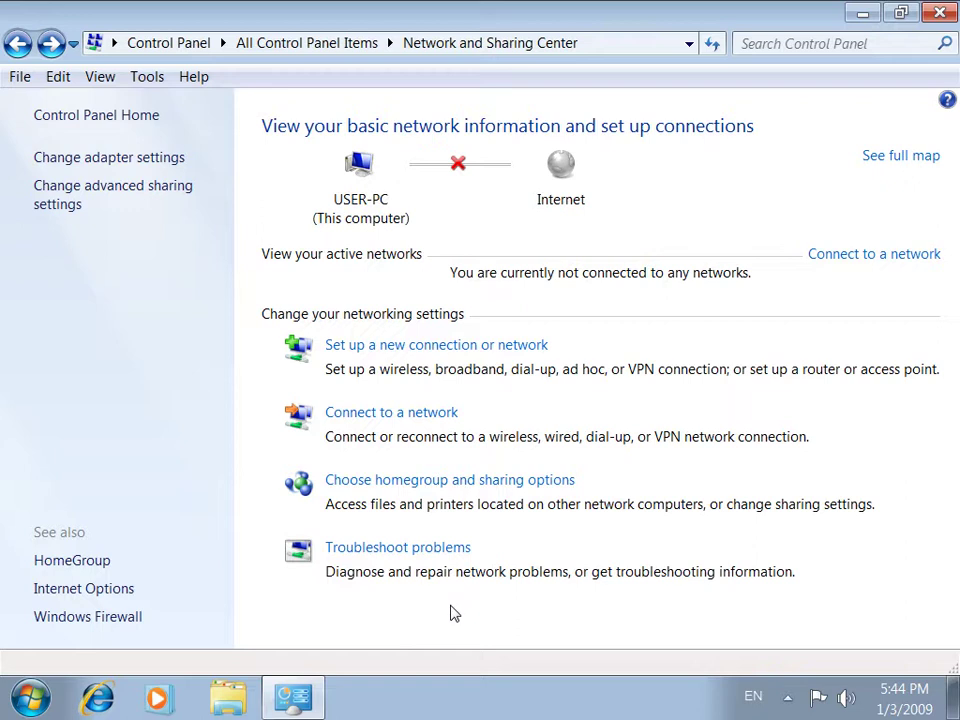
Run the Printer troubleshooter on HP 910 and apply the fix making it the default printer
click(410, 552)
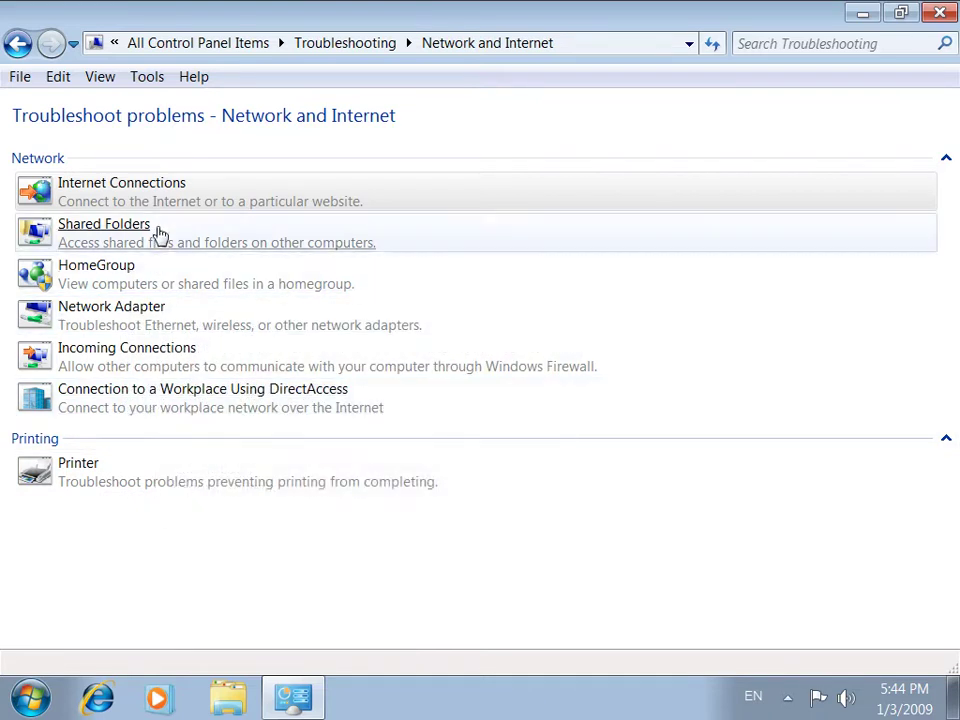
click(150, 481)
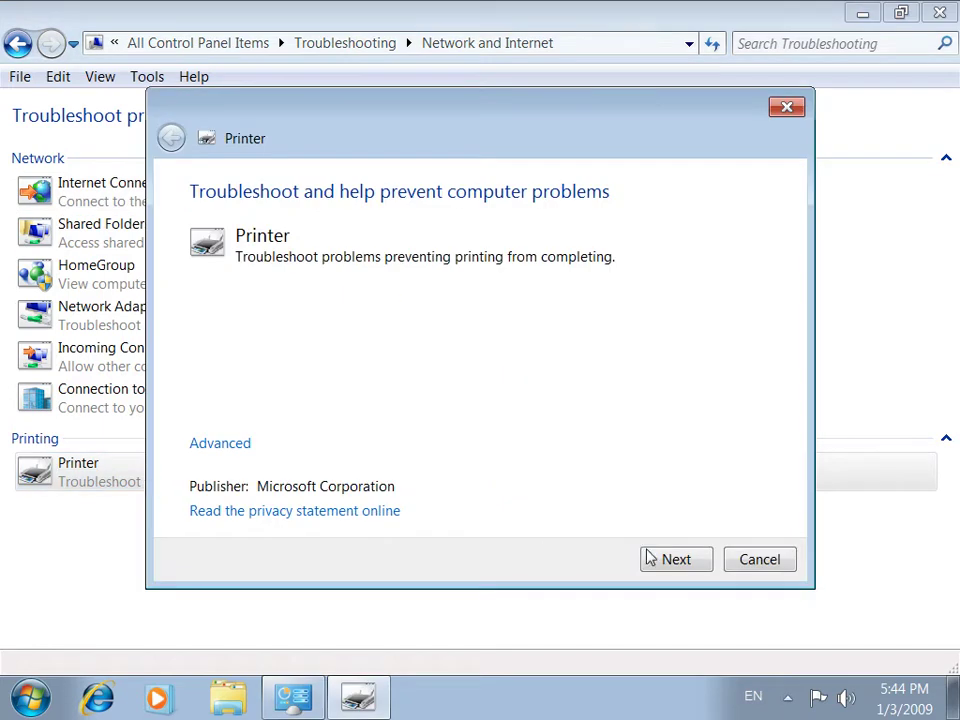
click(676, 559)
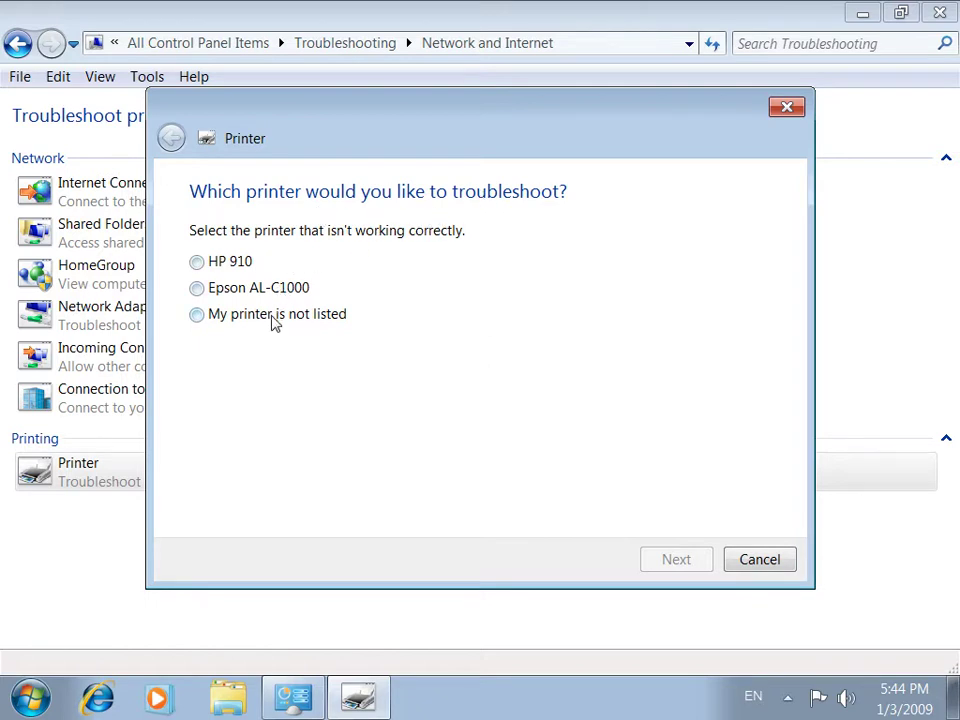
click(220, 292)
click(213, 263)
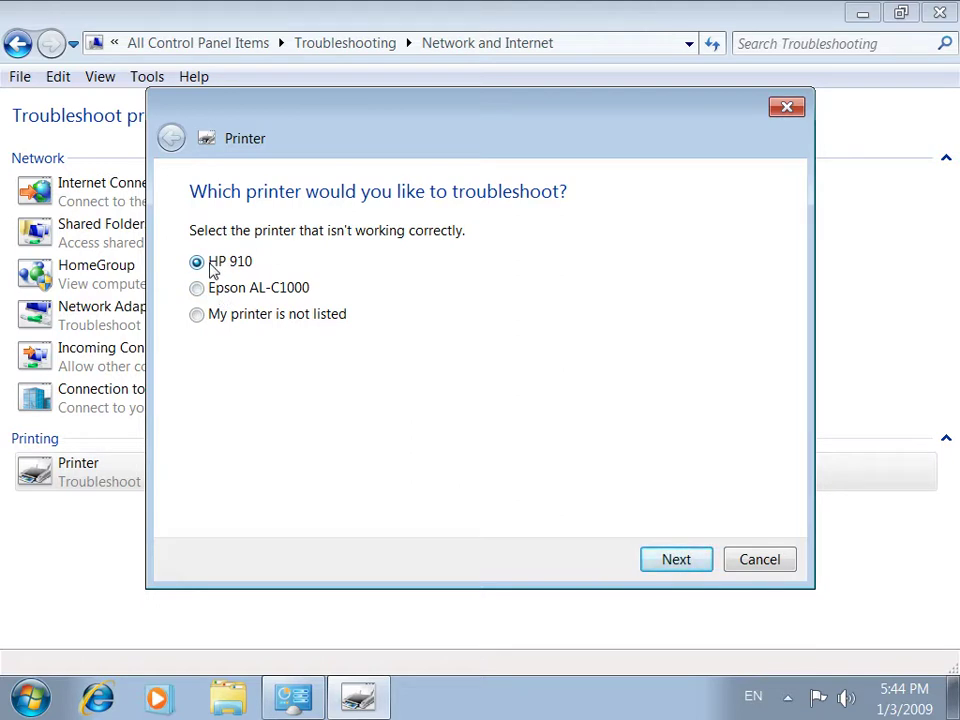
click(665, 553)
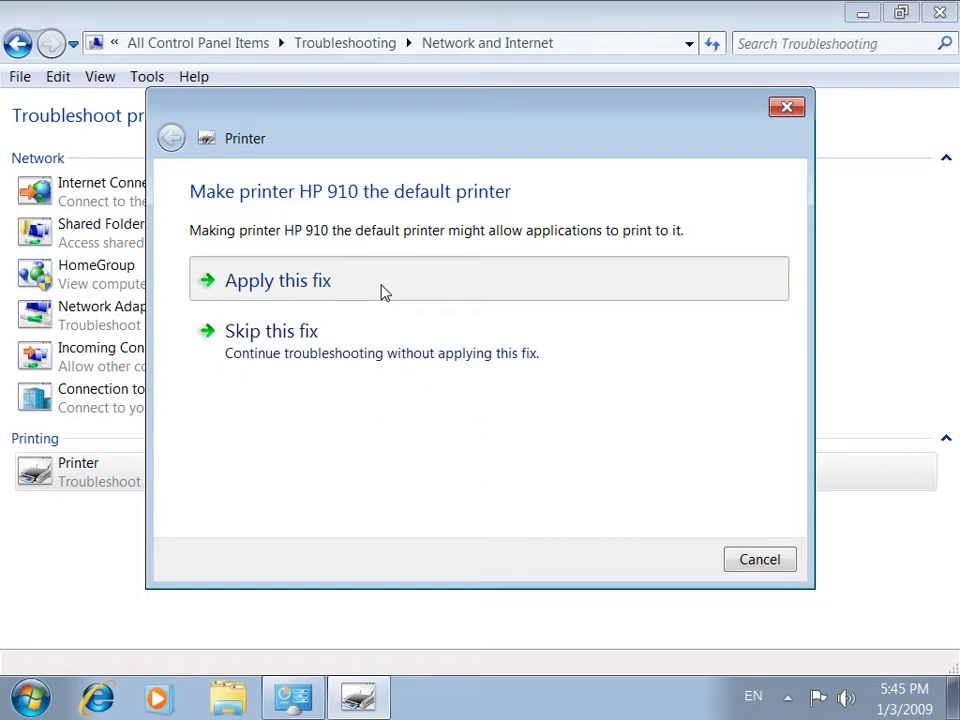
click(384, 292)
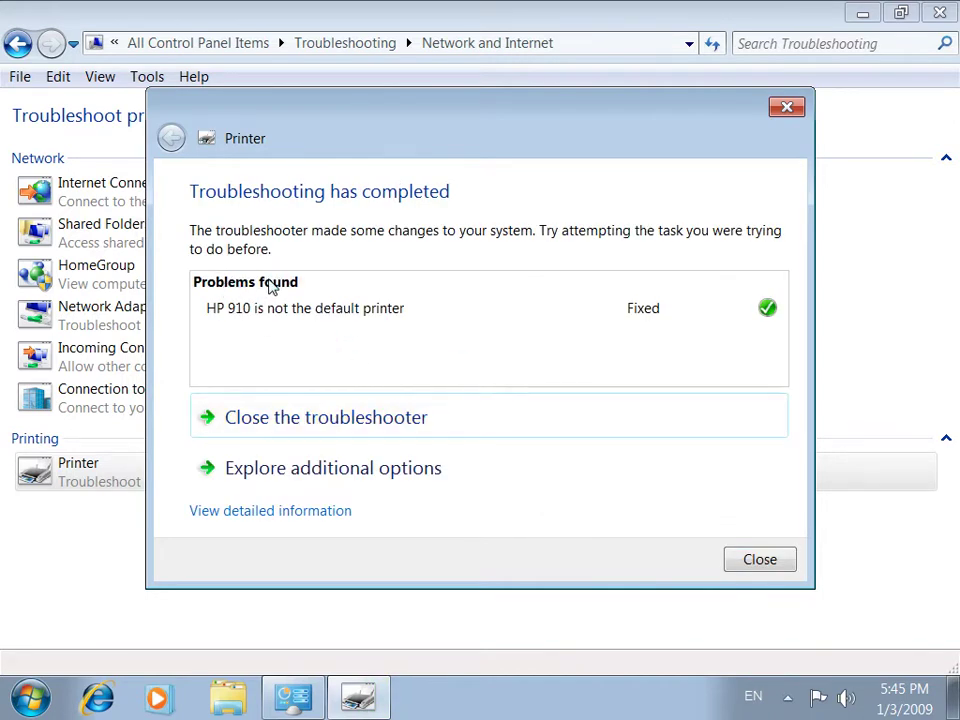
Rerun the Printer troubleshooter for HP 910 and close it after it finds no problem
mouse_move(231, 318)
click(338, 420)
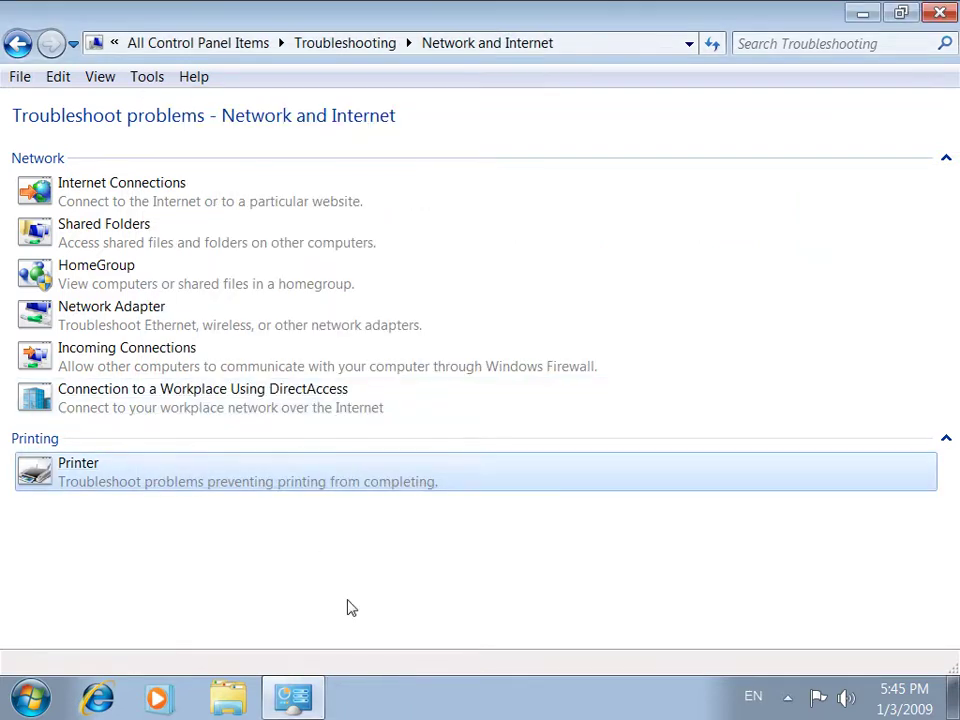
click(269, 486)
click(676, 560)
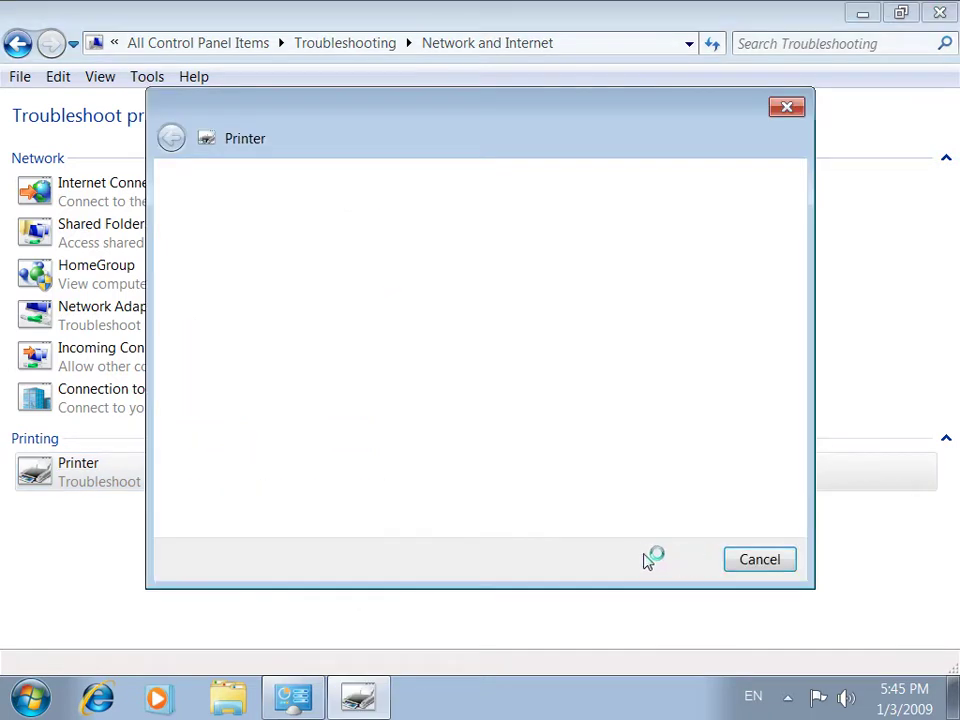
click(238, 265)
click(699, 562)
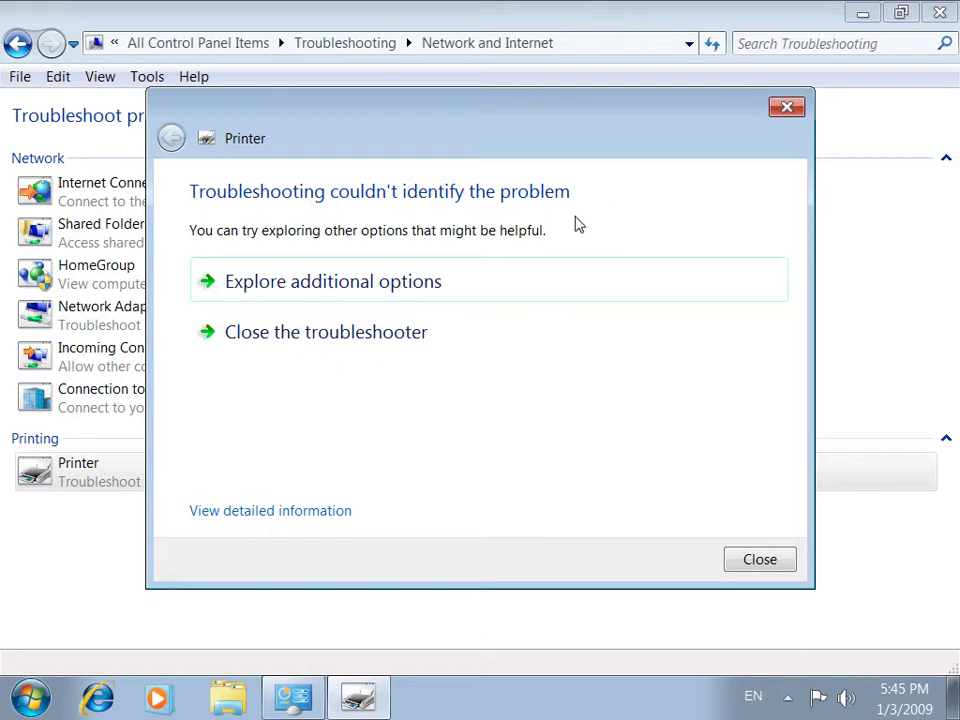
click(760, 558)
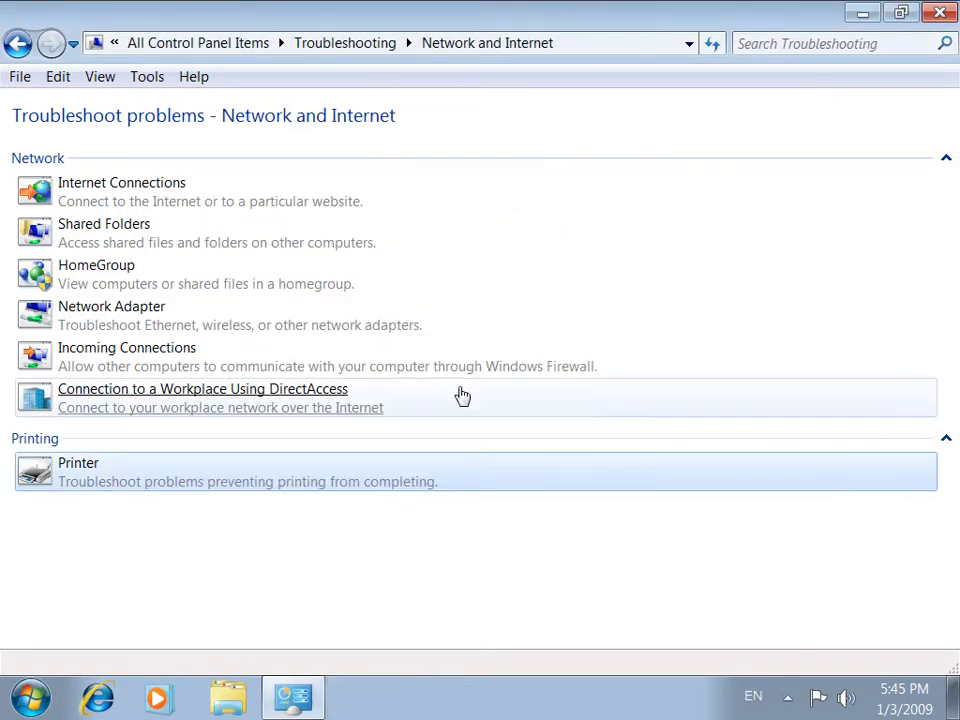
Go back twice to All Control Panel Items, scroll the list down, and minimize the window
click(18, 44)
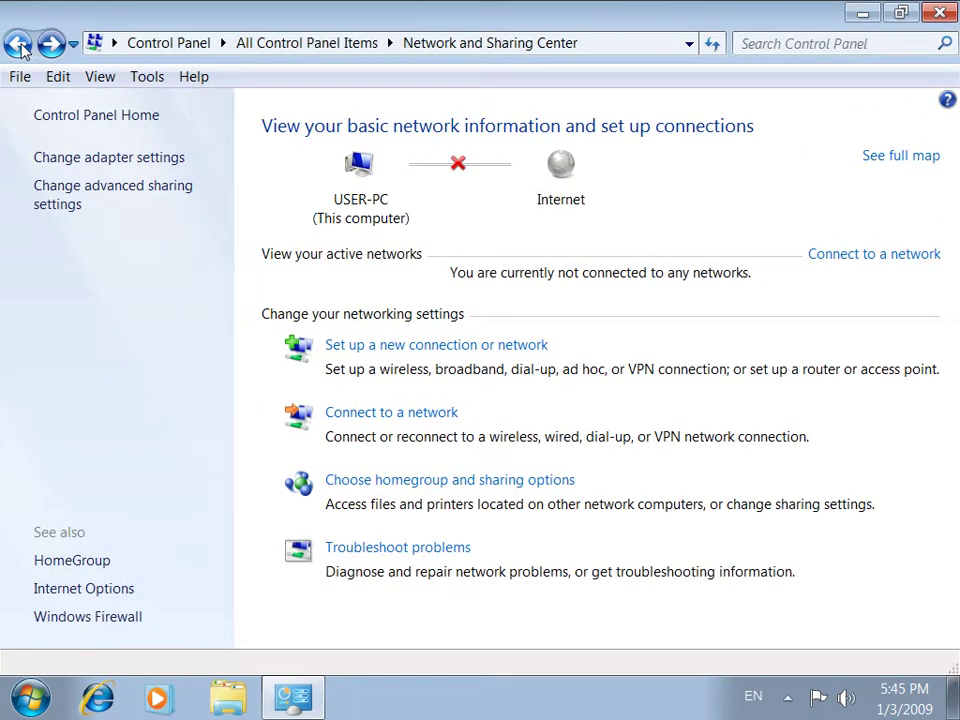
click(18, 44)
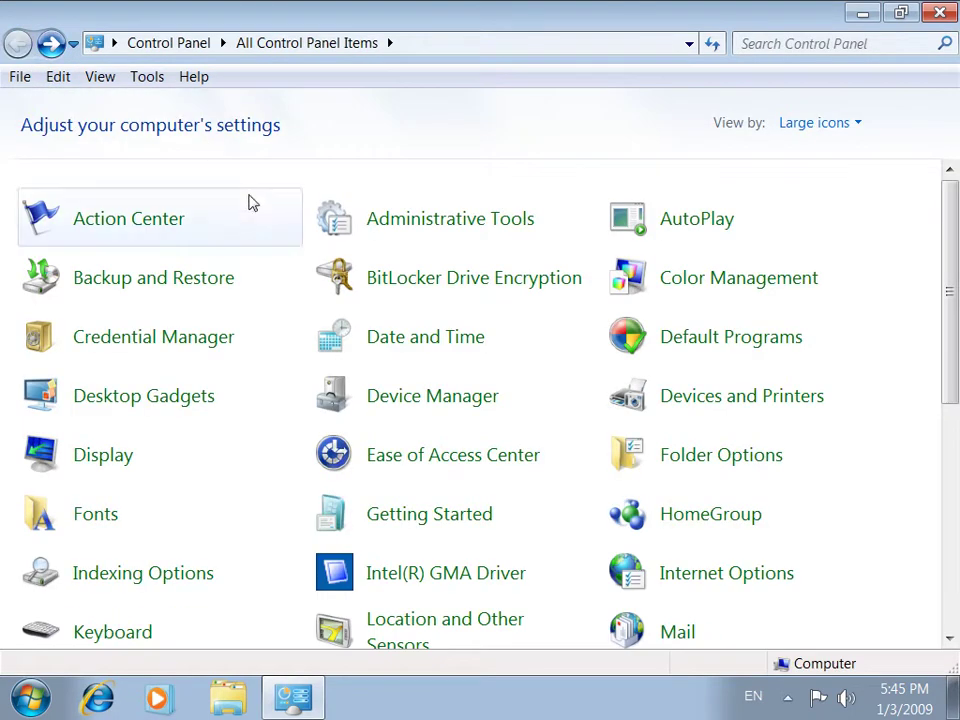
scroll(836, 580, down, 3)
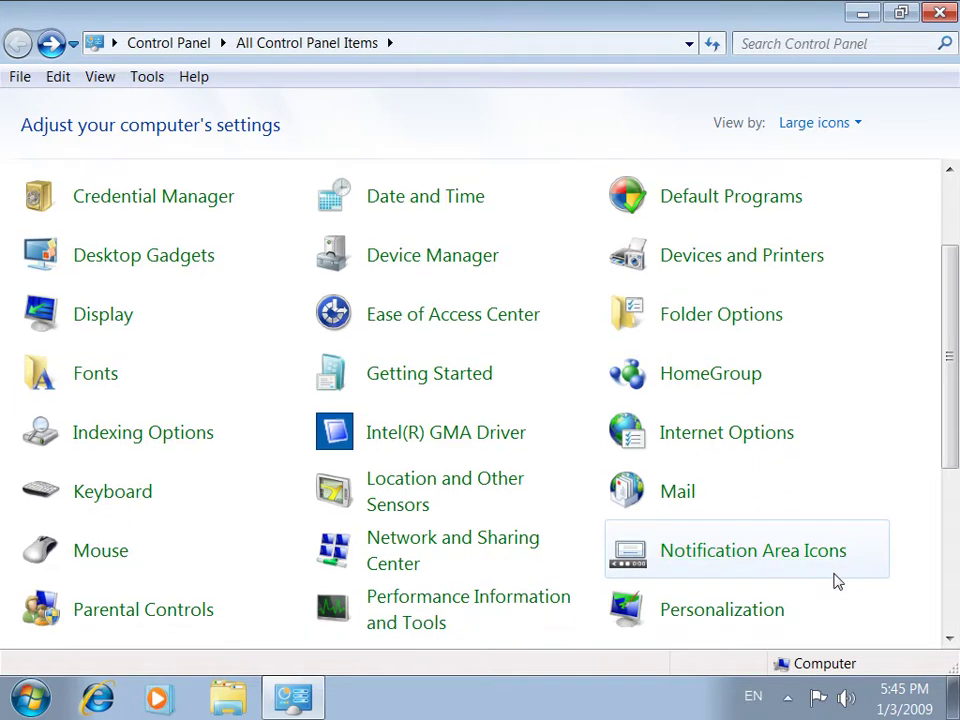
click(321, 696)
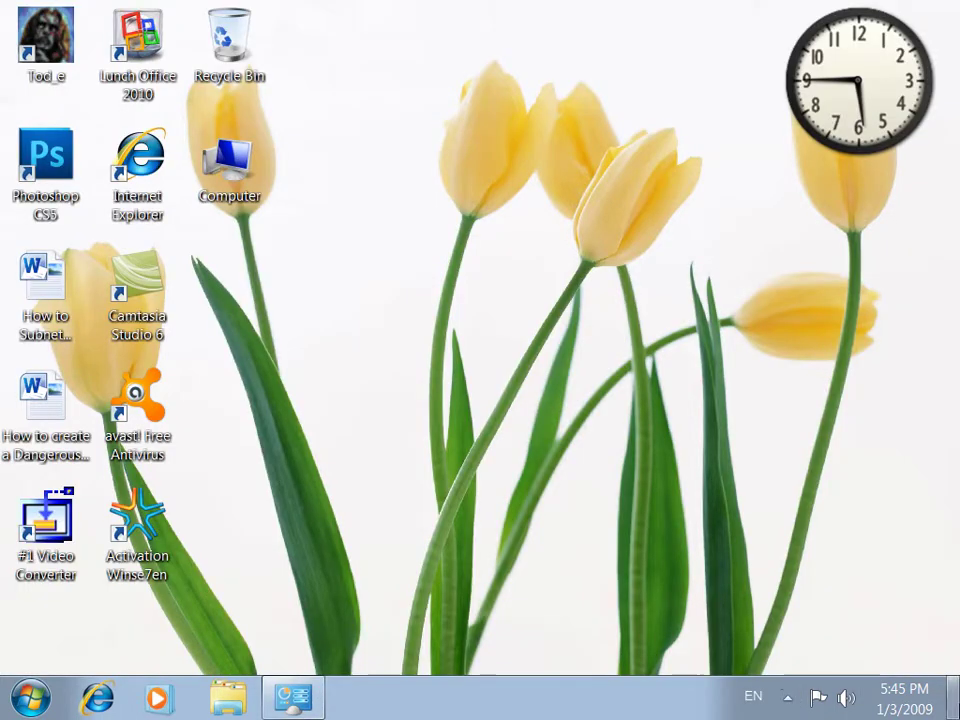
Restore Control Panel and open Notification Area Icons from the items list
click(889, 692)
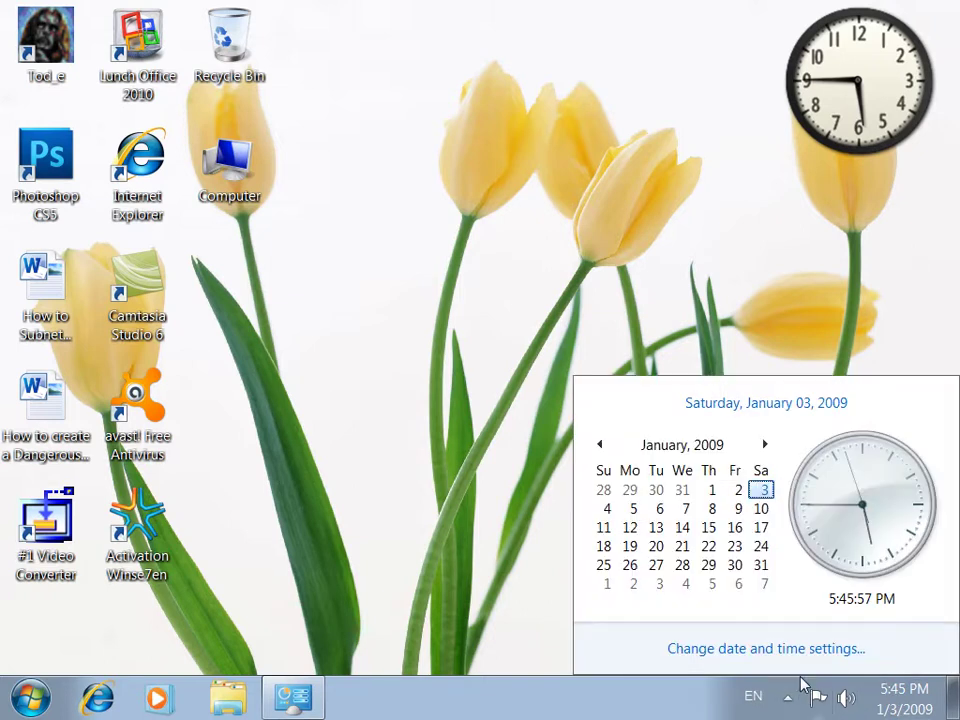
click(596, 162)
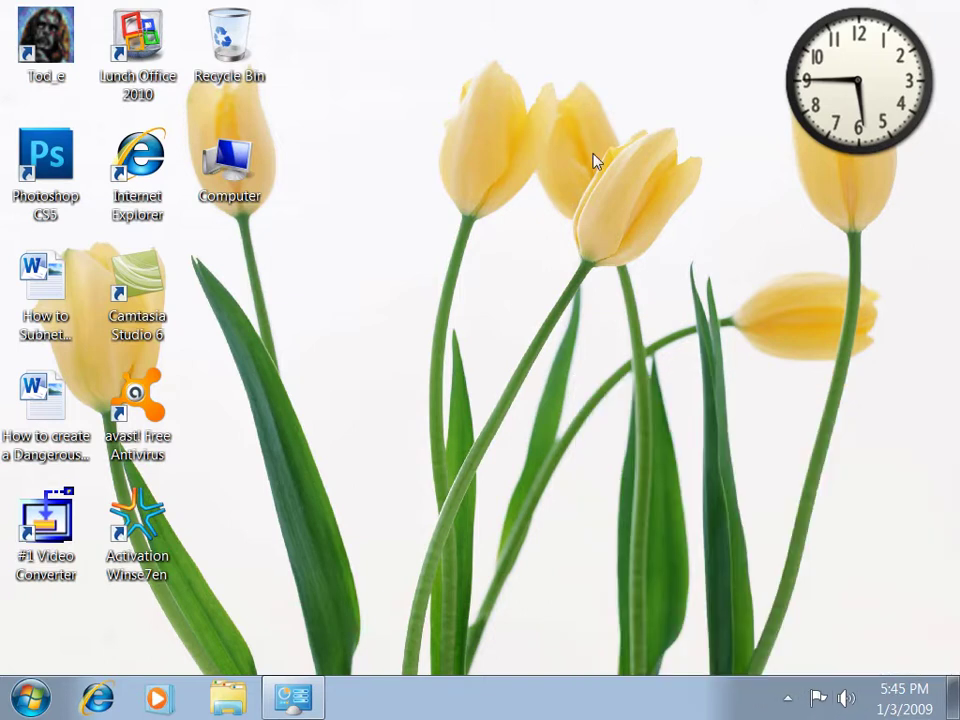
click(312, 705)
click(787, 697)
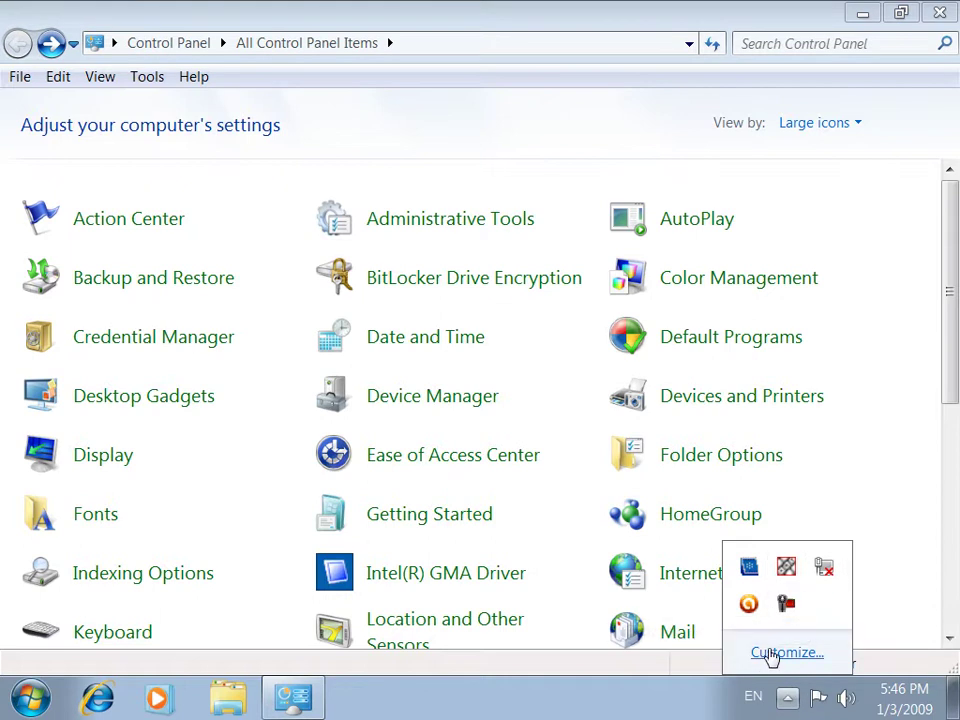
click(775, 658)
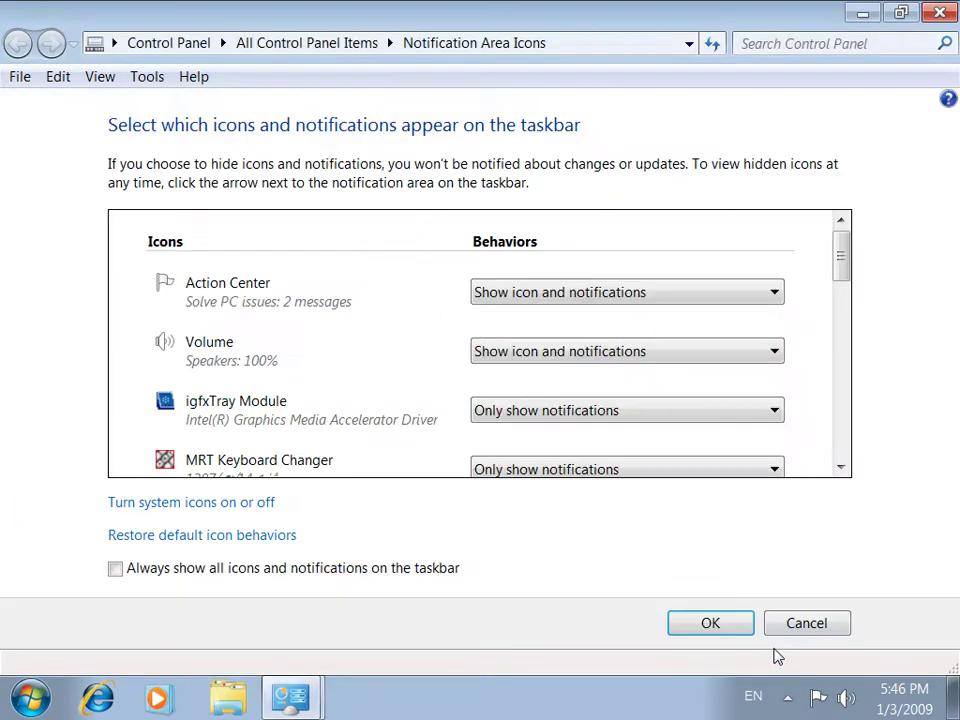
click(843, 627)
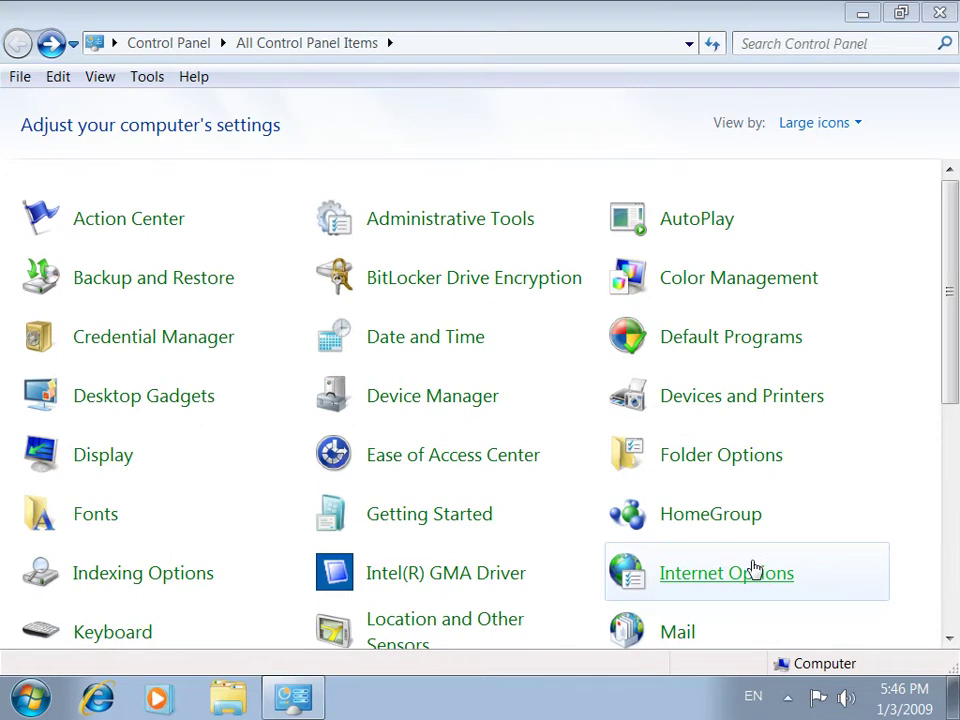
scroll(755, 568, down, 3)
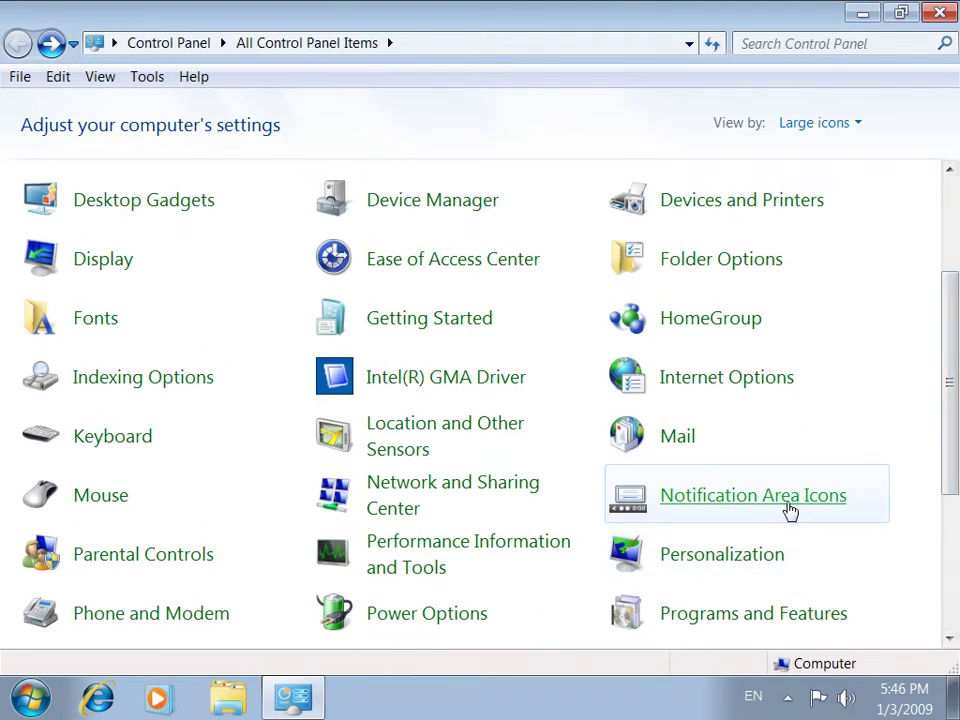
click(791, 497)
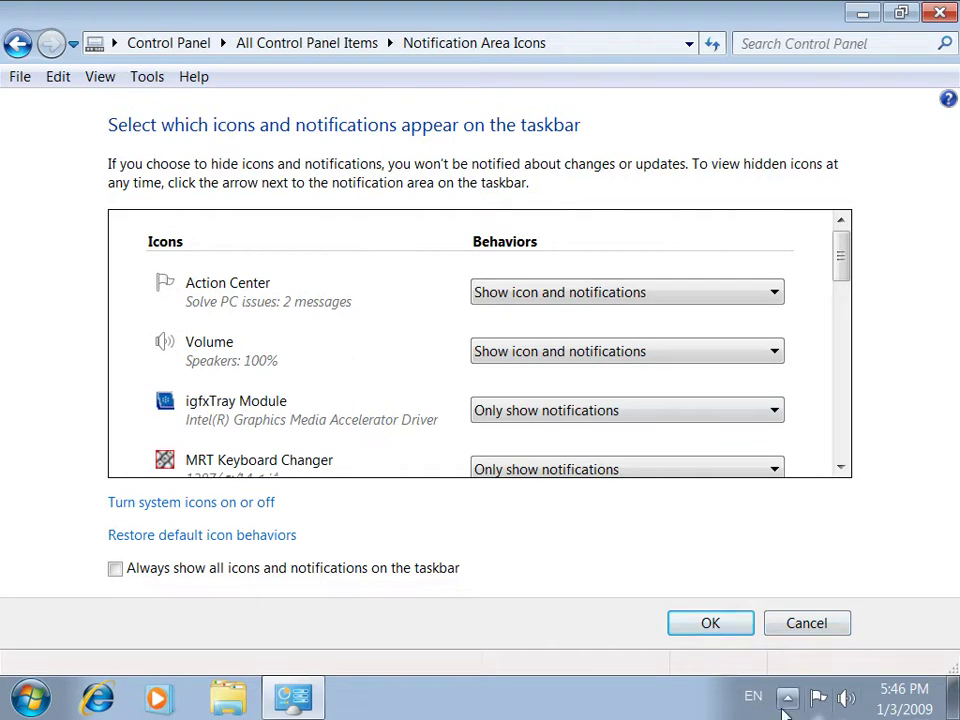
Briefly hide Action Center and Volume, then set both back to Show icon and notifications
click(731, 296)
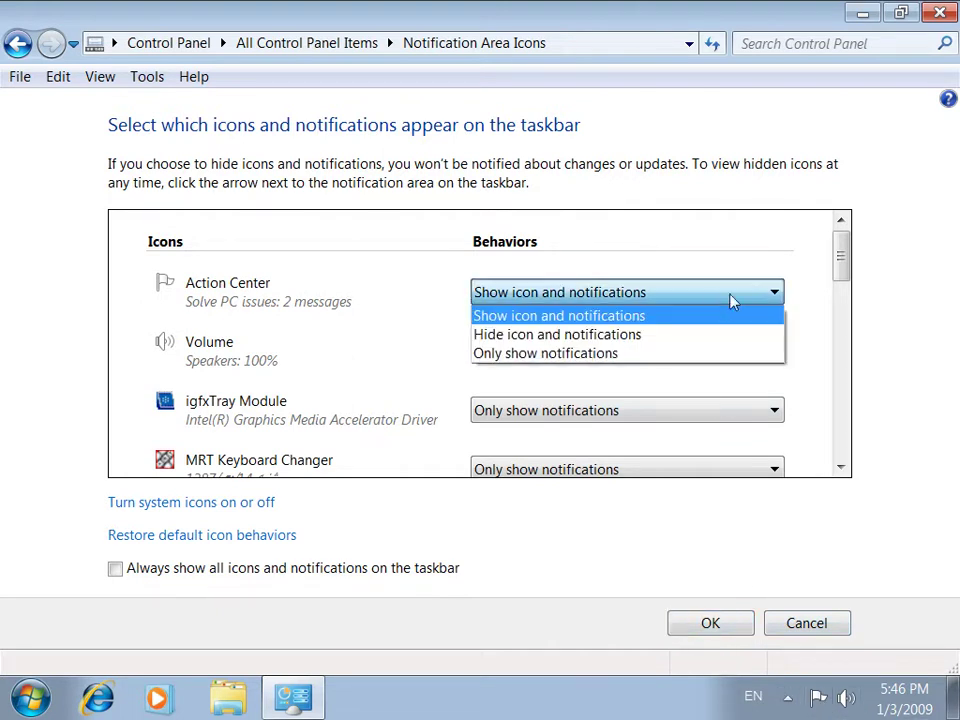
click(688, 345)
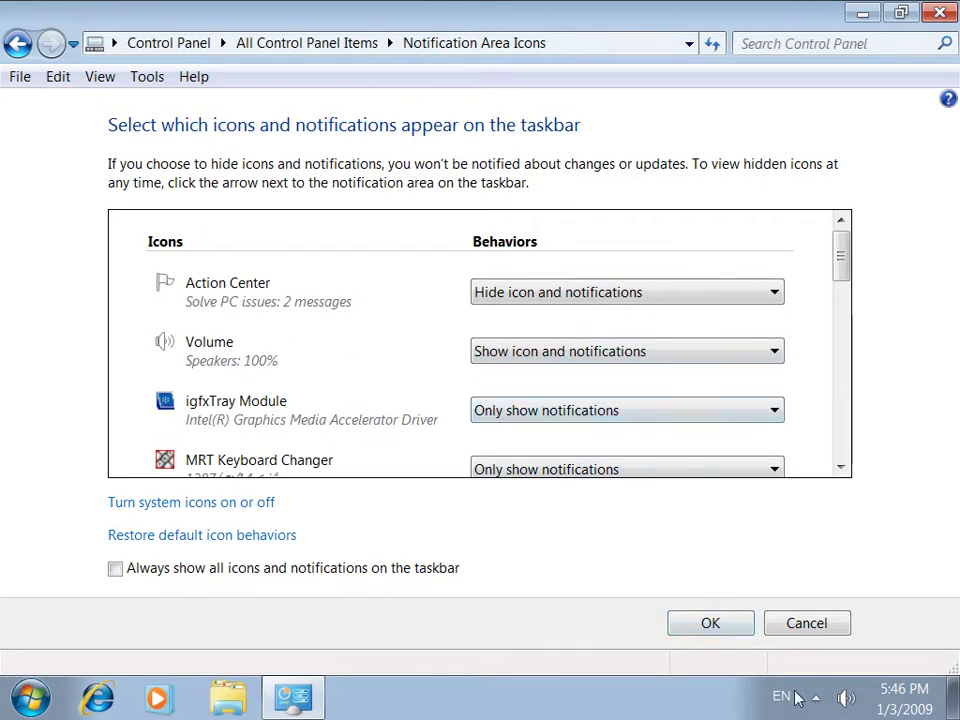
click(643, 356)
click(594, 394)
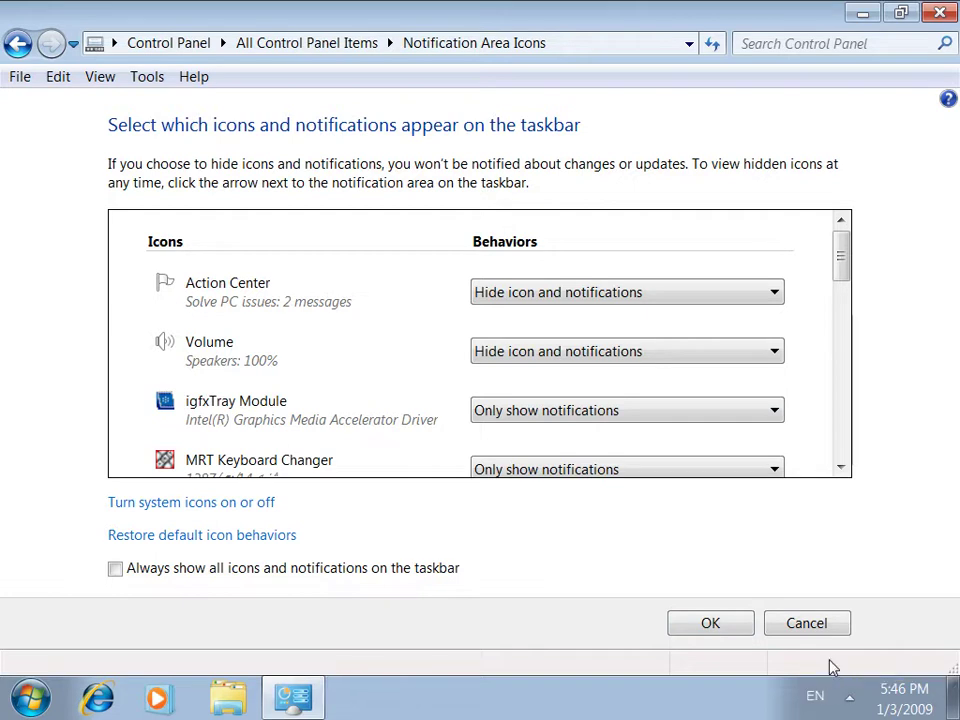
click(587, 296)
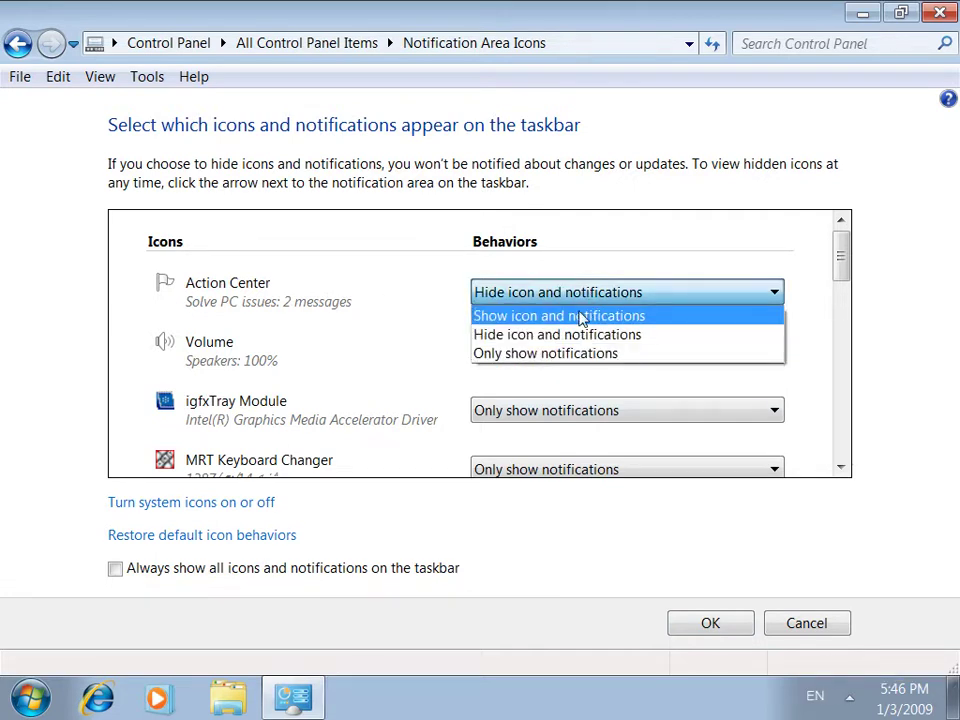
click(579, 313)
click(557, 358)
click(551, 372)
Set igfxTray Module and MRT Keyboard Changer to Show icon and notifications
click(538, 410)
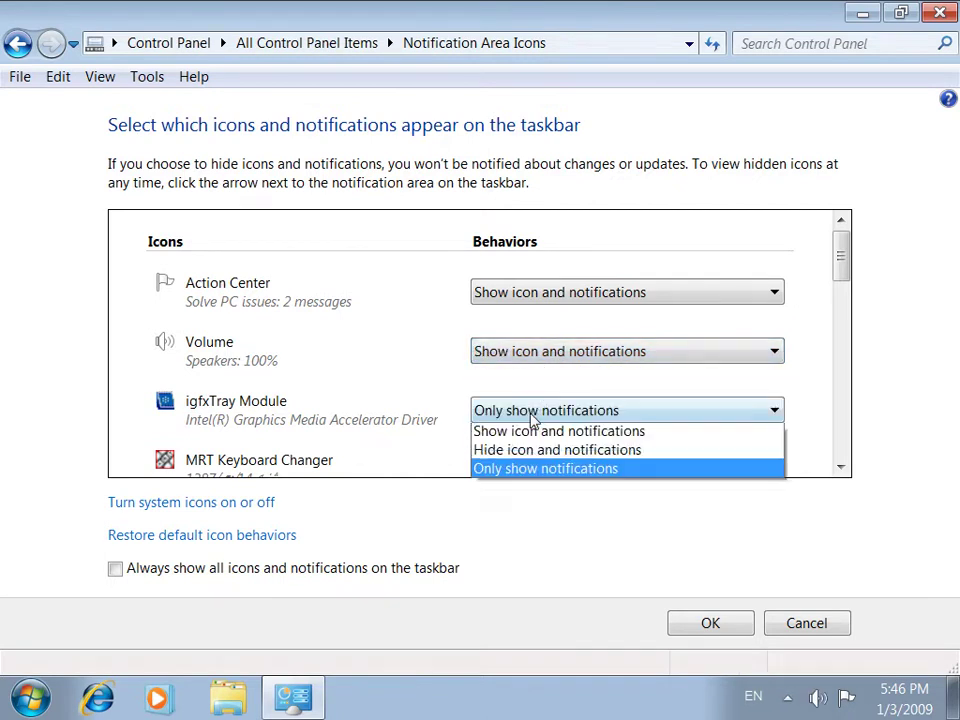
click(528, 437)
click(519, 464)
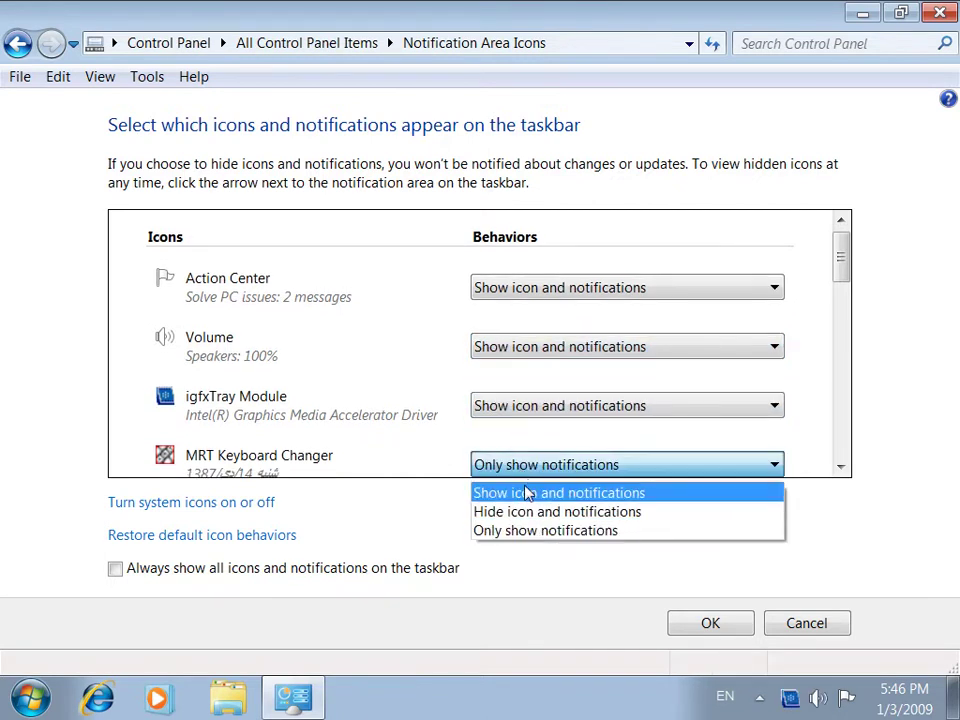
click(521, 491)
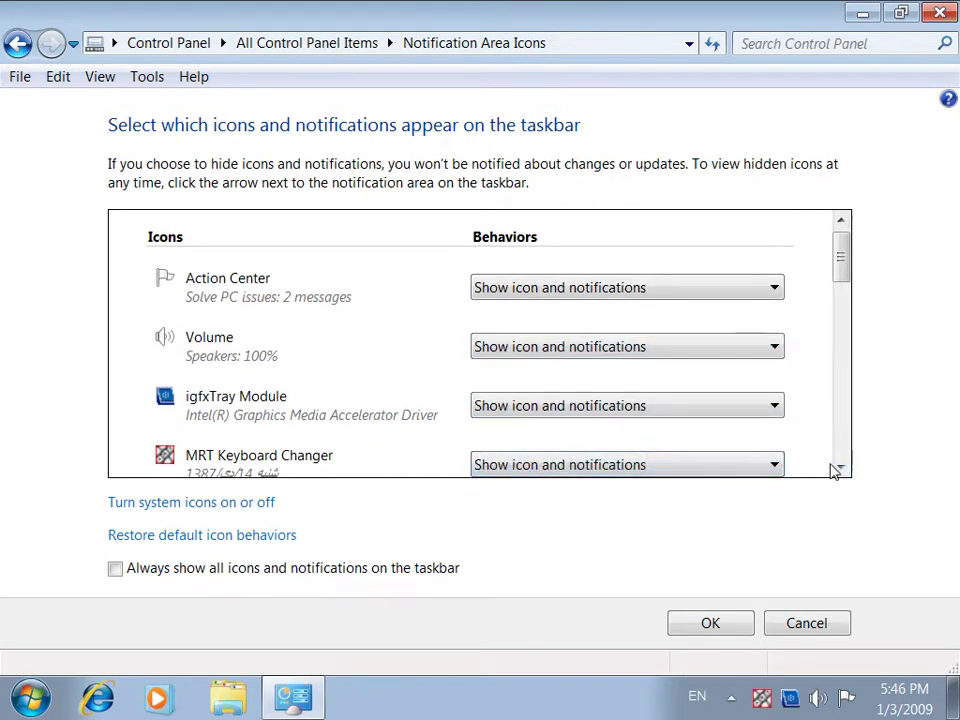
click(840, 468)
click(840, 470)
click(840, 470)
click(840, 470)
click(840, 470)
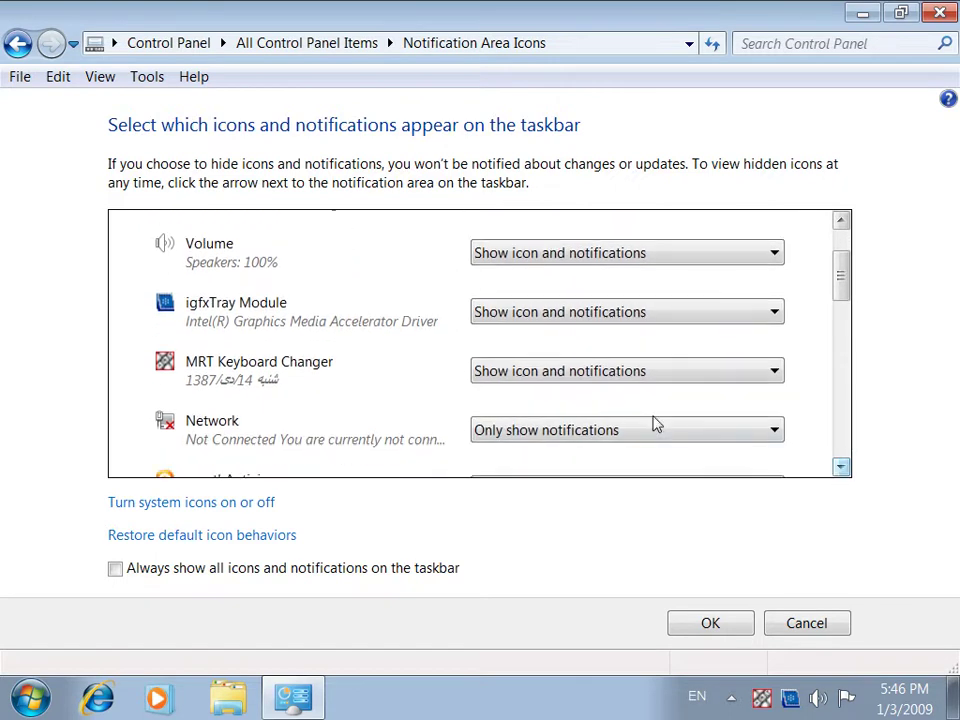
Set Network, avast! Antivirus and Camtasia Recorder to Show icon and notifications, then save with OK
click(614, 428)
click(576, 454)
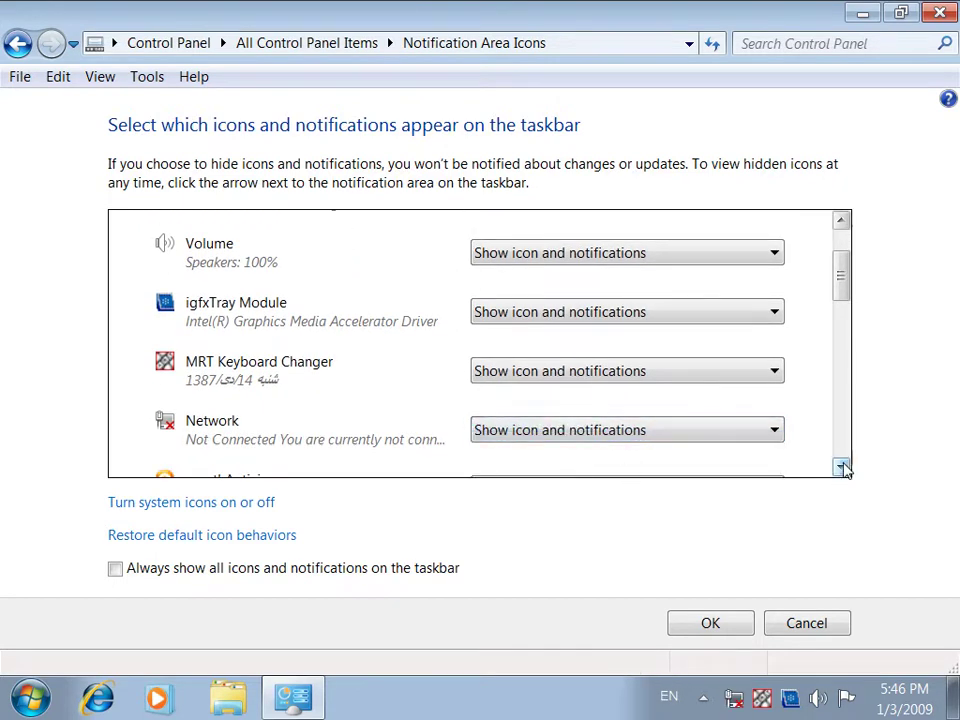
click(841, 468)
click(696, 446)
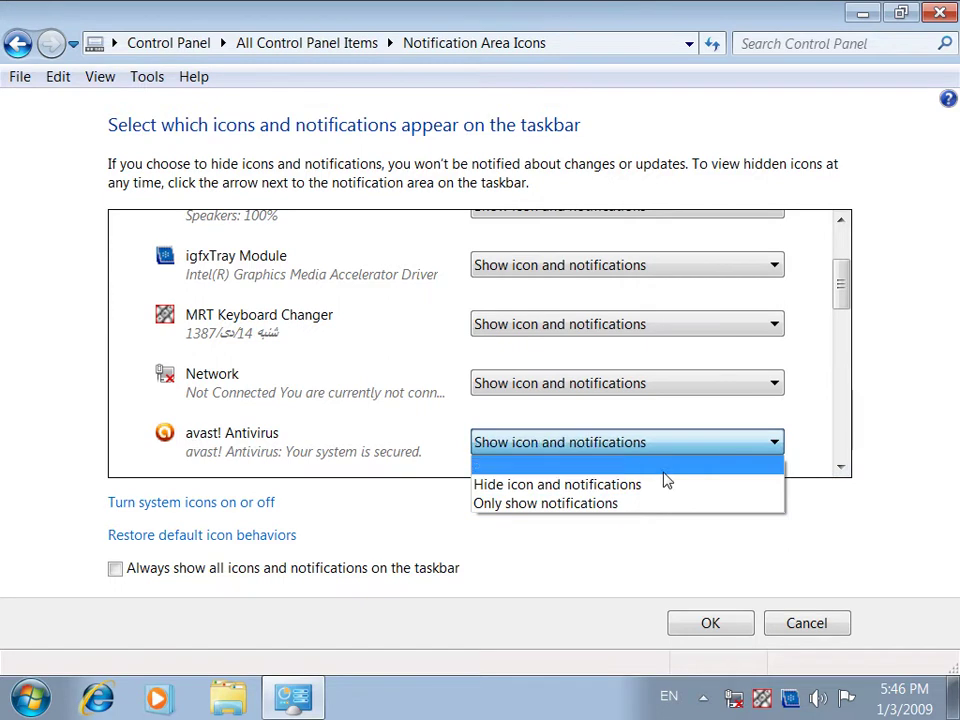
click(662, 464)
click(840, 466)
click(840, 466)
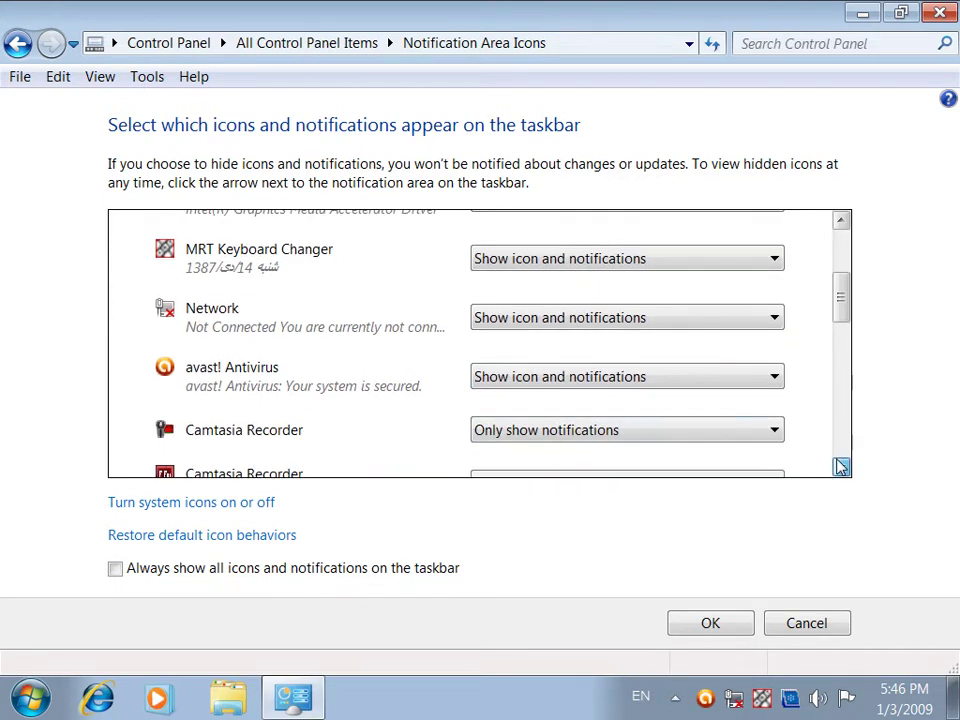
click(680, 428)
click(658, 452)
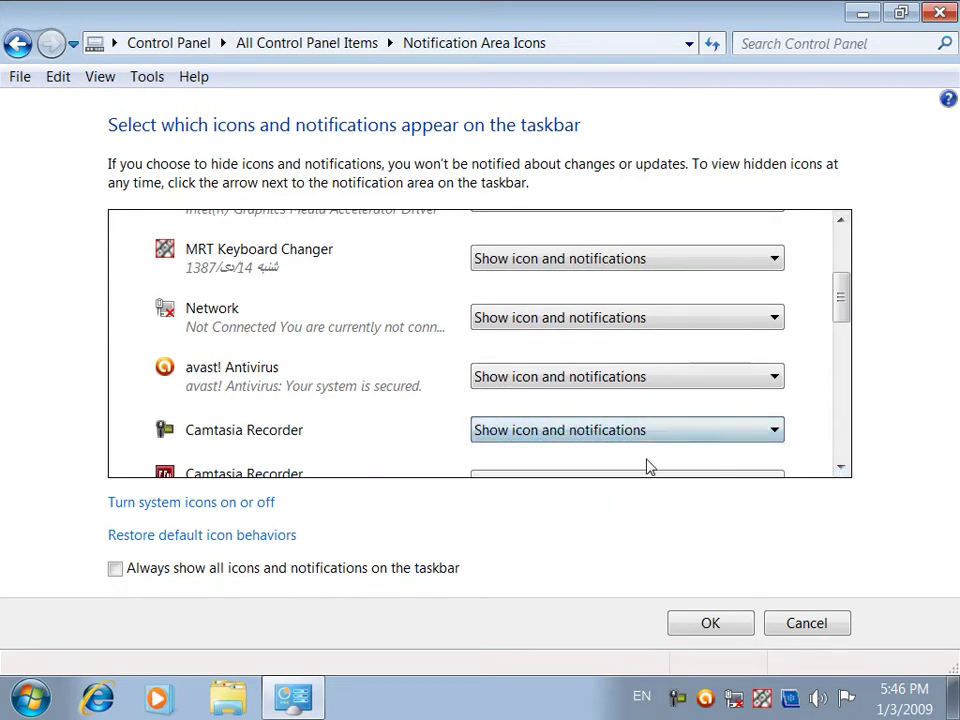
click(708, 626)
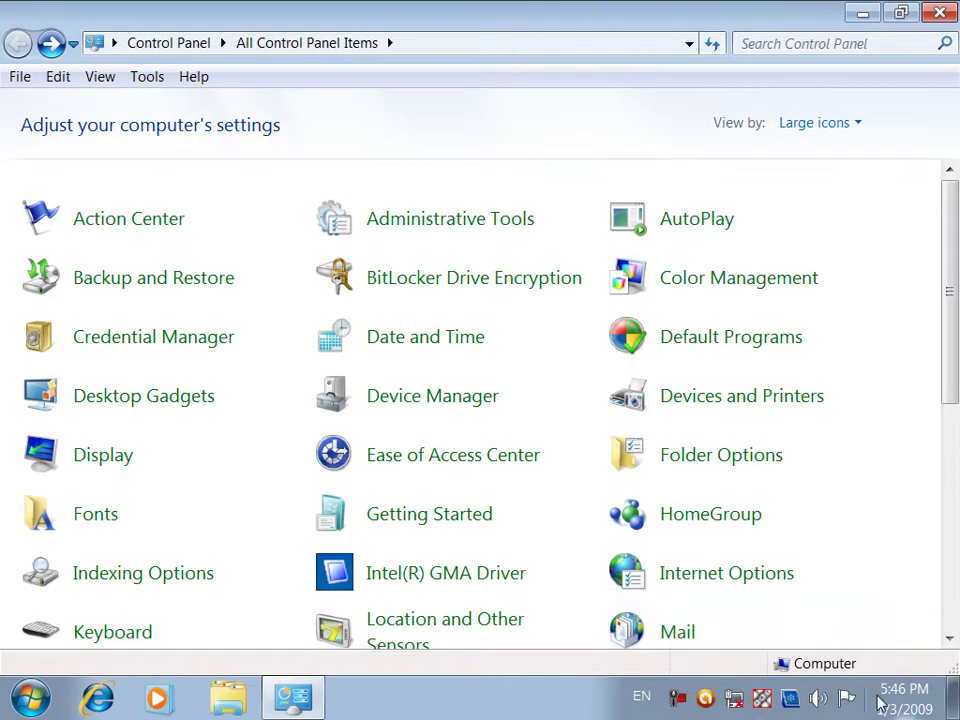
Return from notification icon settings to All Control Panel Items and show the desktop with Win+D
drag(947, 317, 949, 447)
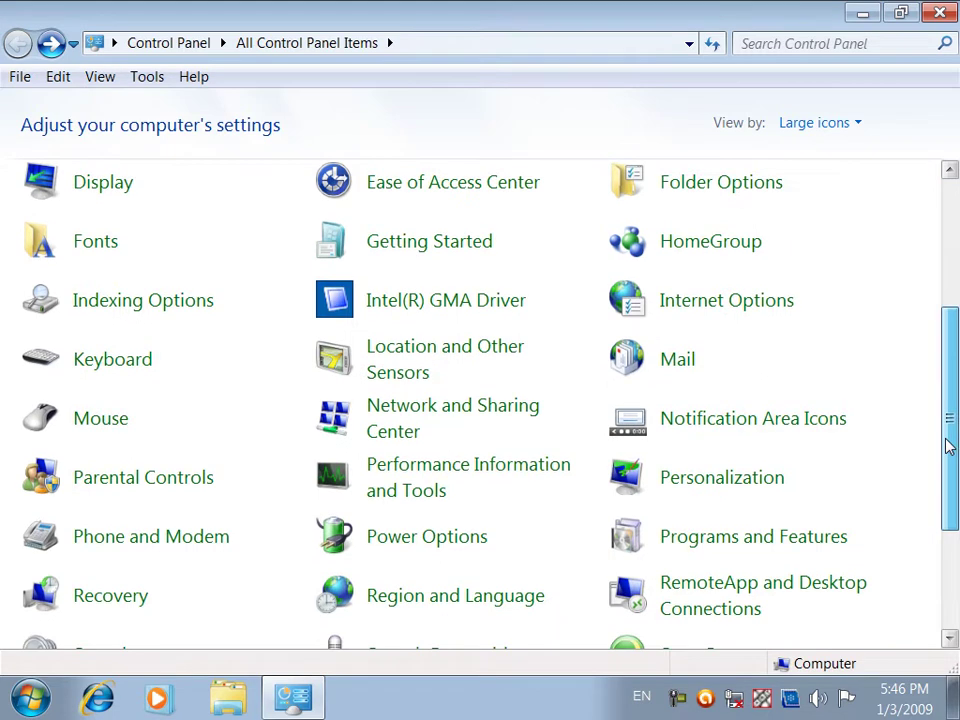
click(777, 418)
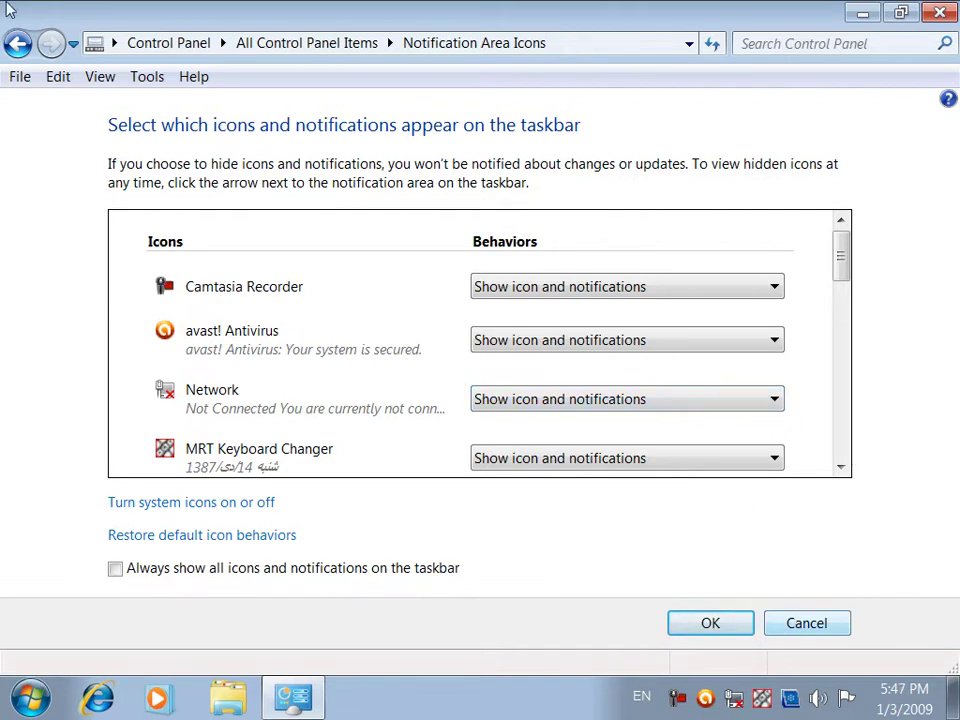
click(18, 45)
drag(954, 232, 952, 380)
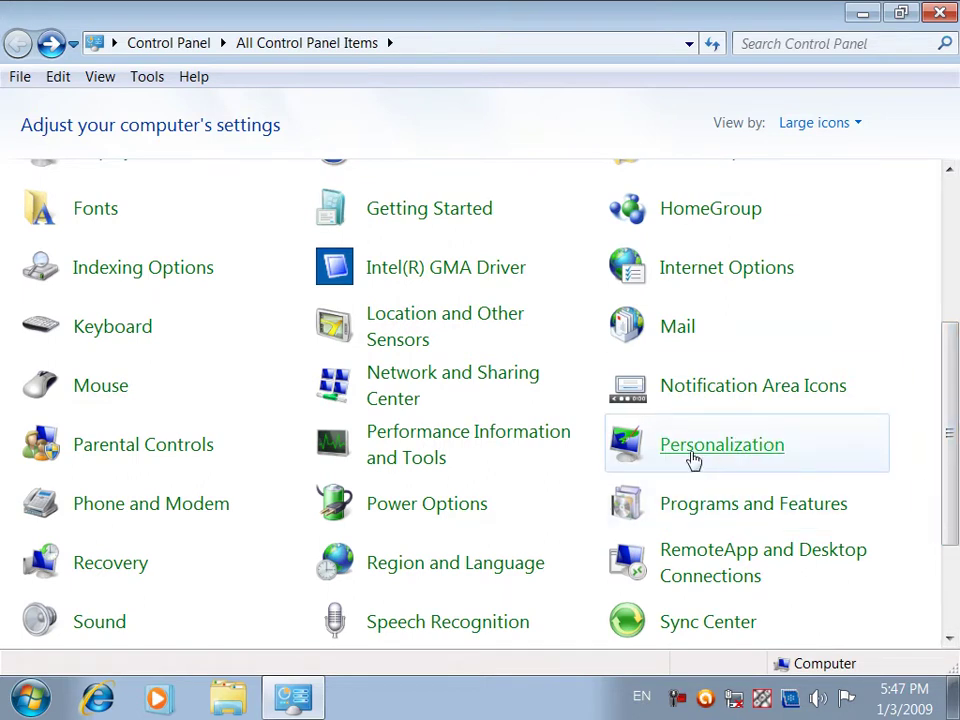
key(super+d)
Reach the Personalization page via the desktop menu and Control Panel, returning to it with Back
right_click(431, 153)
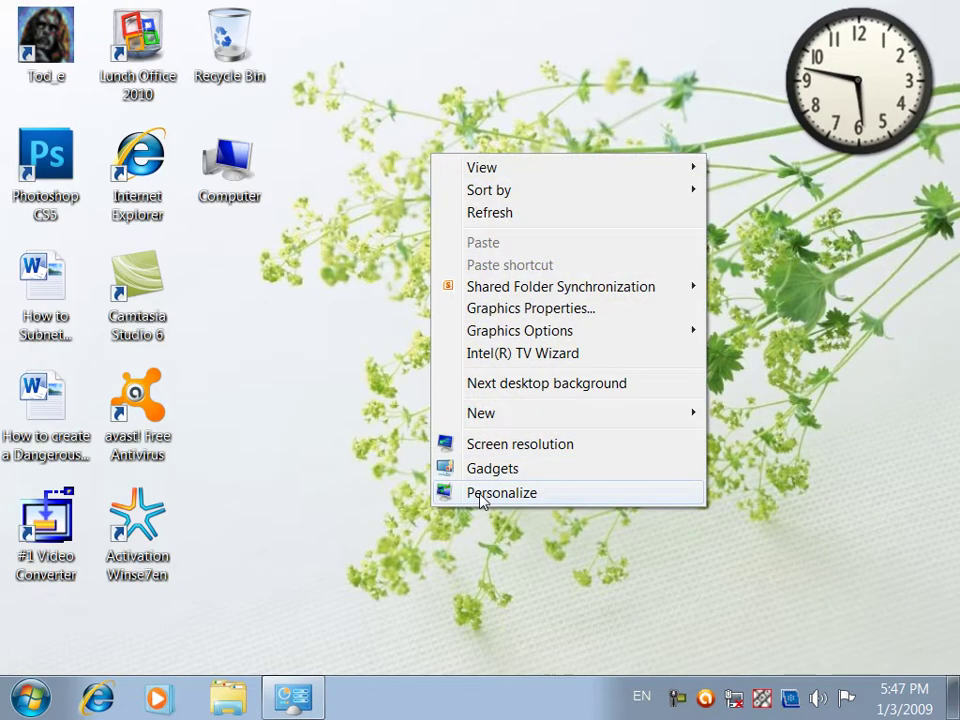
click(481, 495)
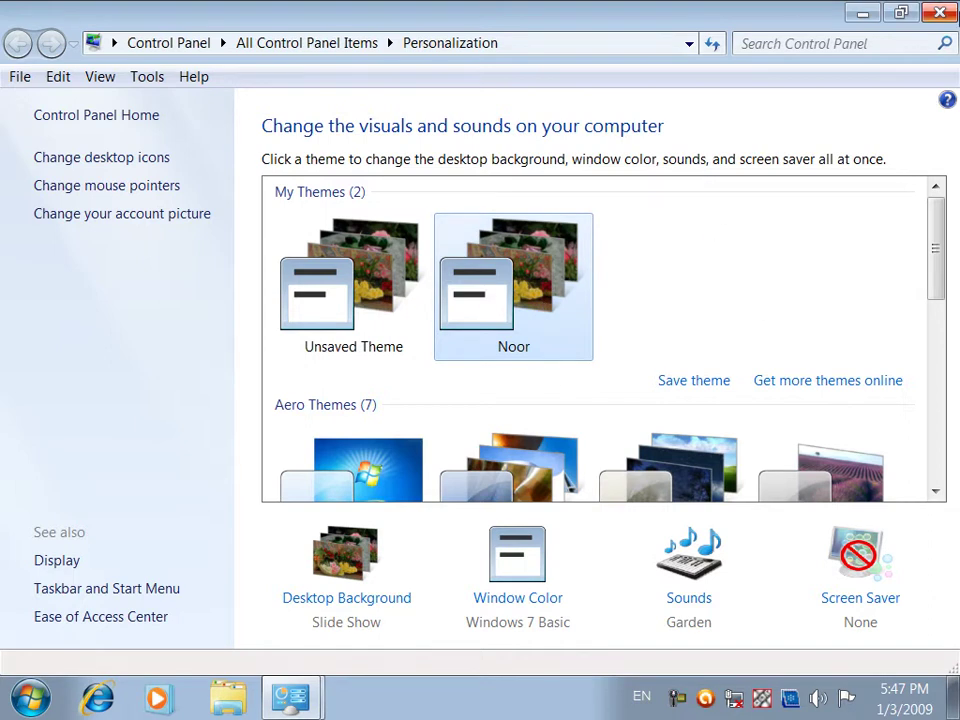
click(940, 14)
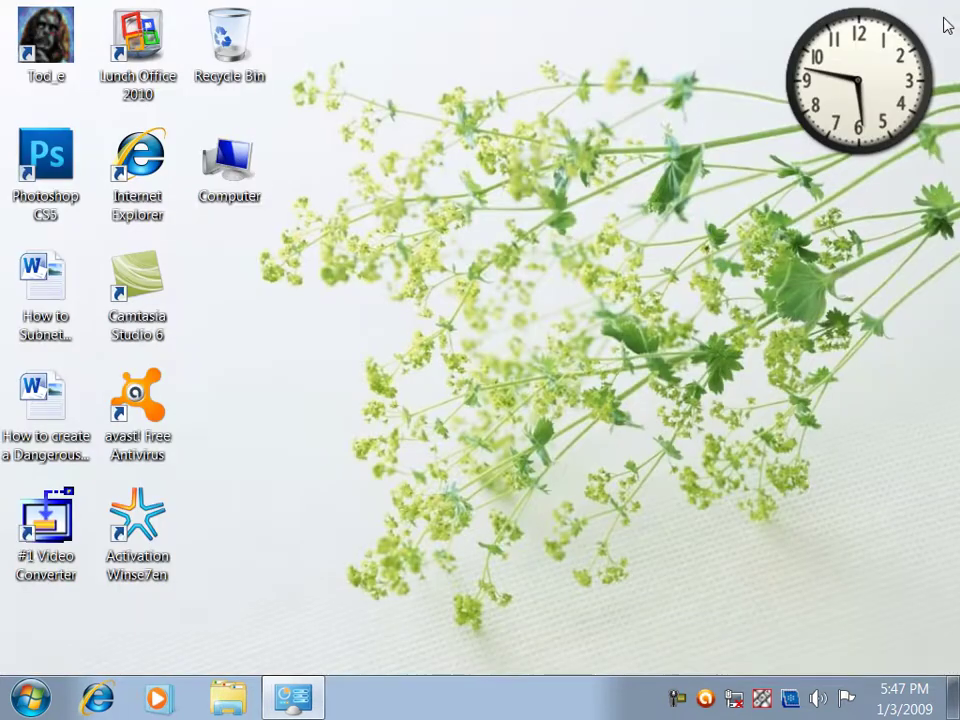
click(300, 697)
drag(949, 292, 949, 407)
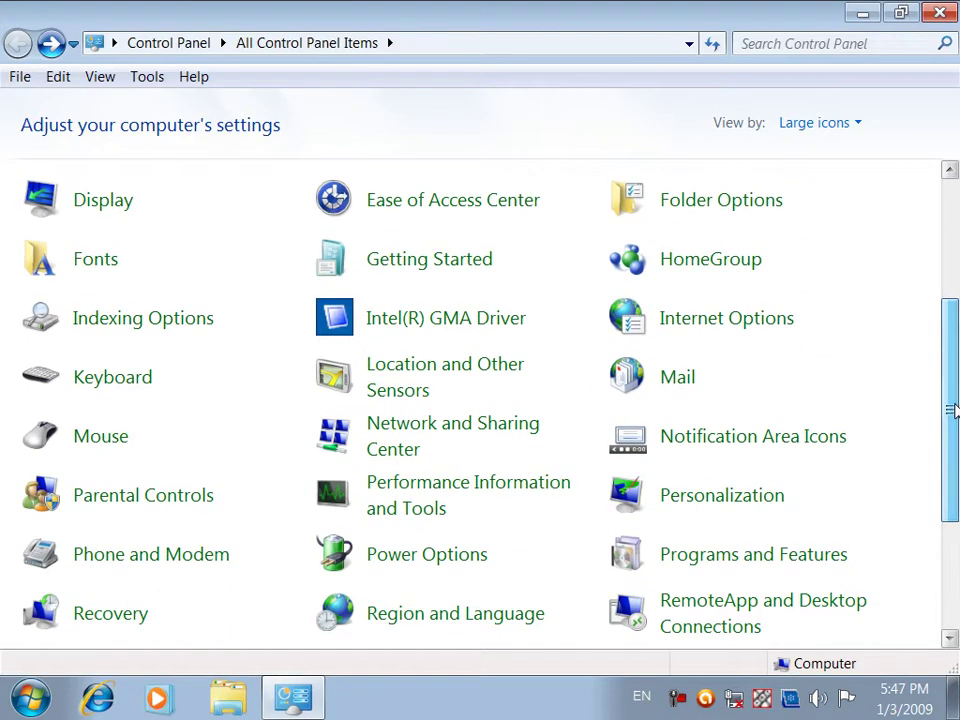
click(676, 500)
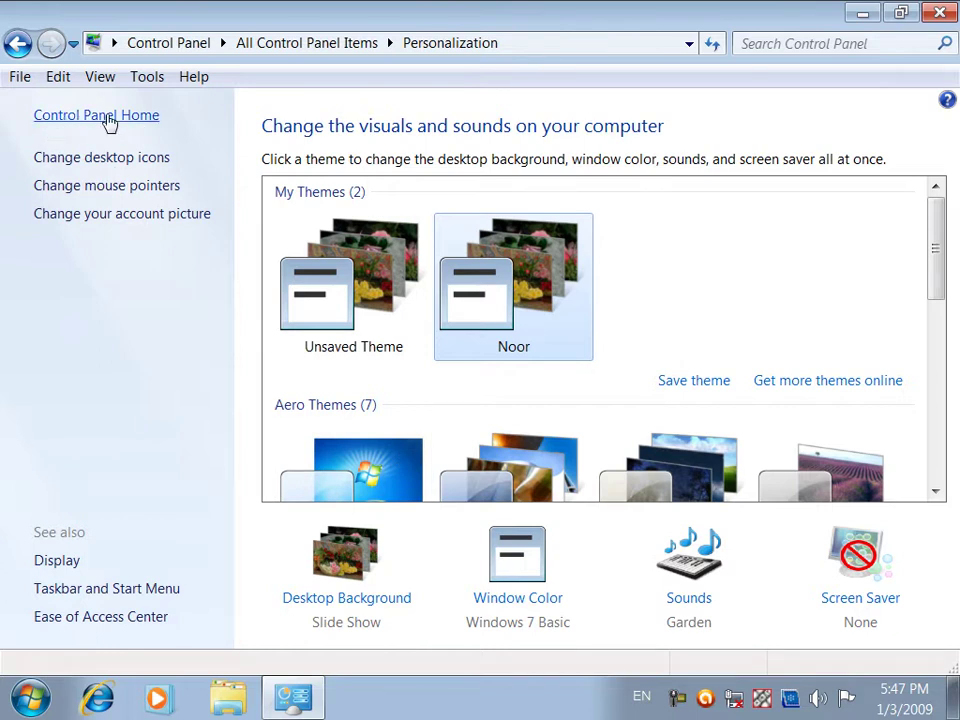
click(110, 122)
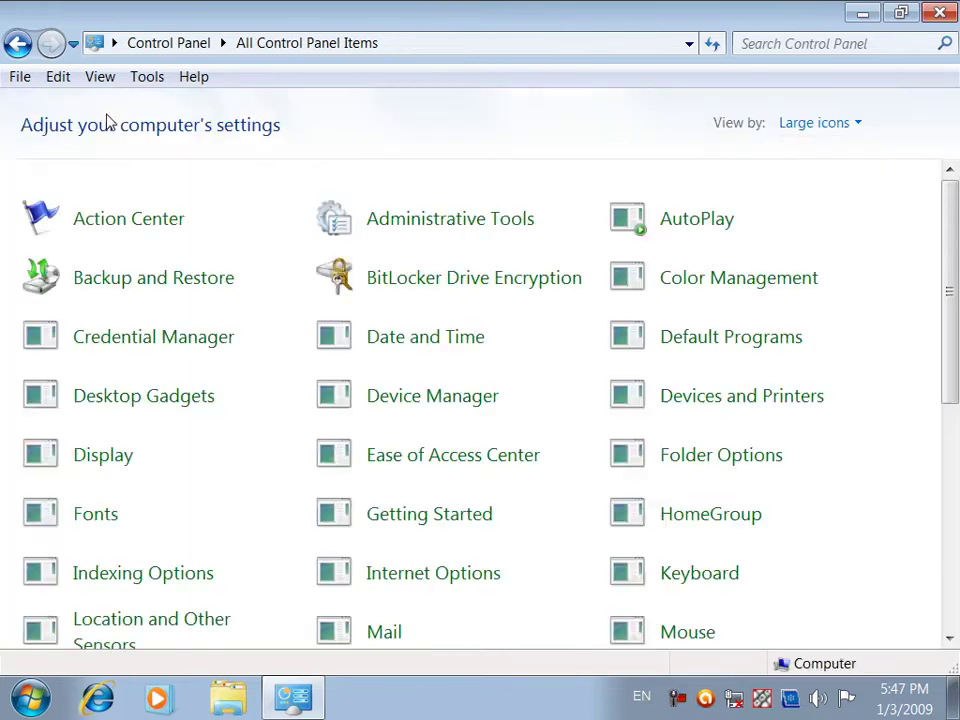
click(20, 48)
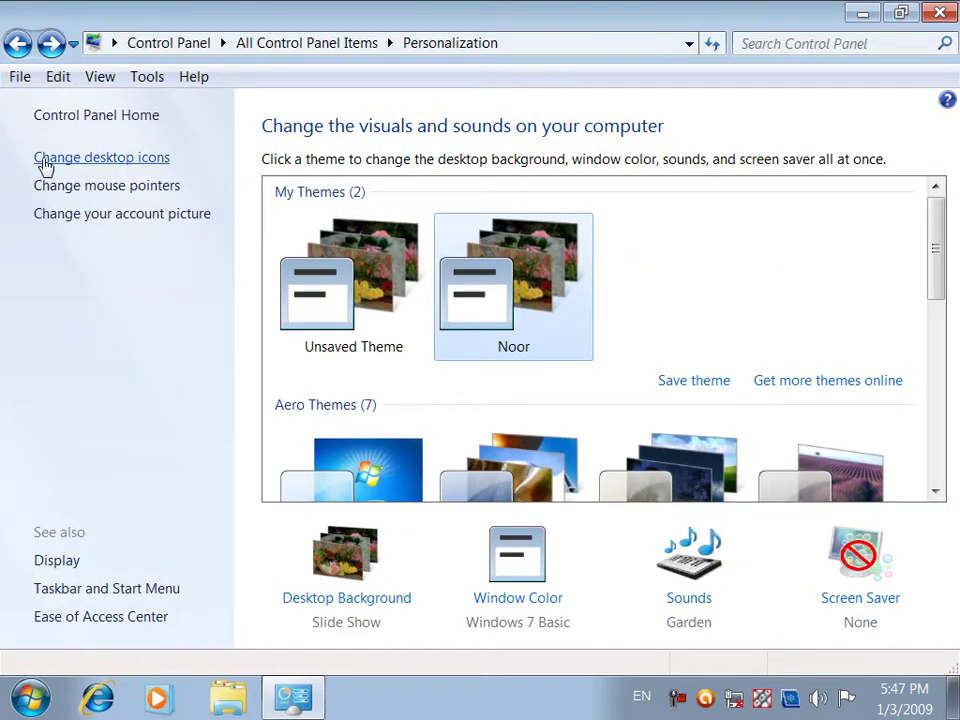
Minimize Personalization to check the desktop icons, then restore it and choose Change desktop icons
click(302, 693)
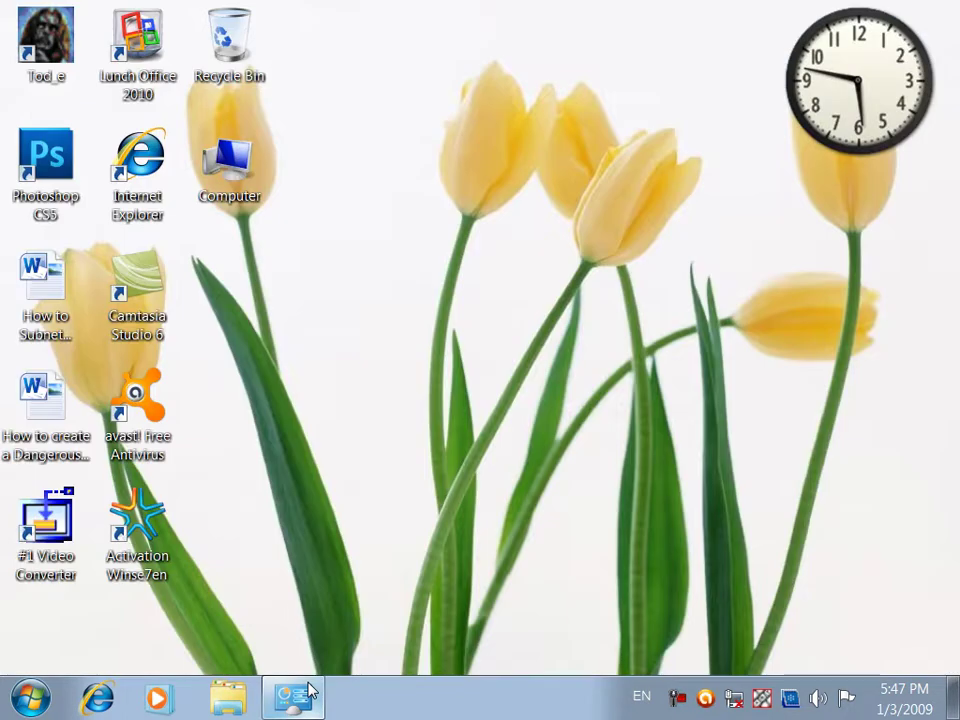
drag(306, 21, 310, 268)
drag(282, 586, 229, 182)
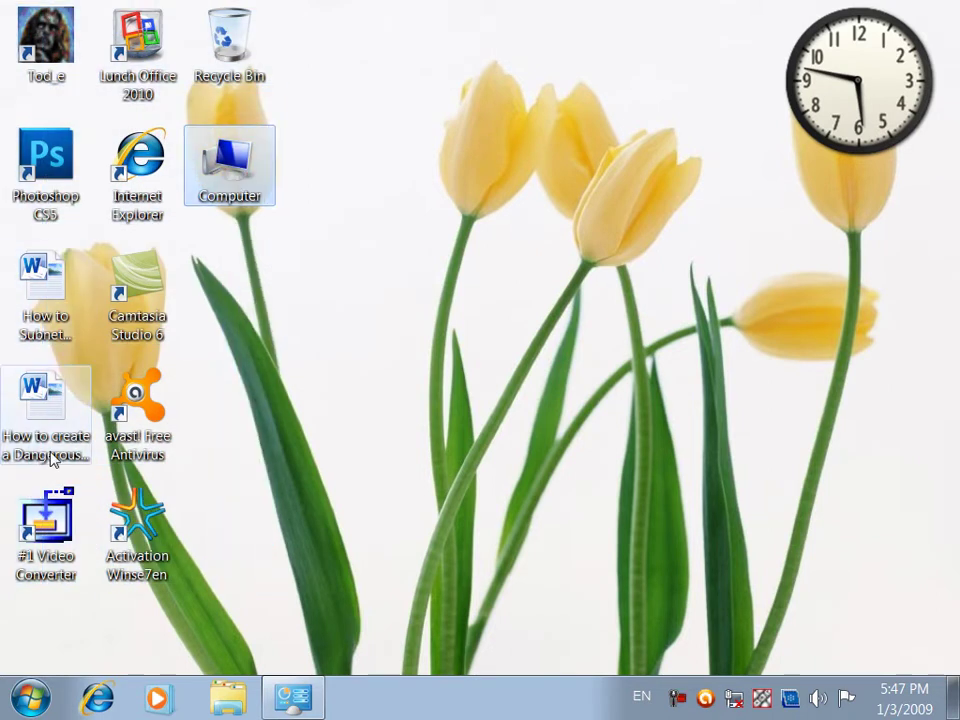
click(330, 413)
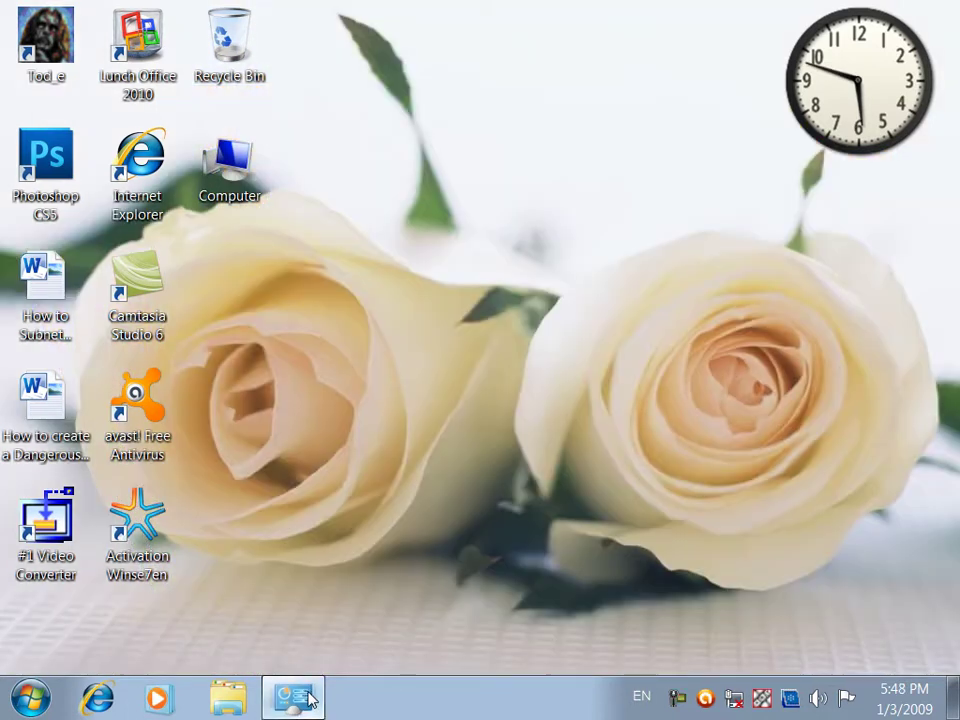
click(308, 699)
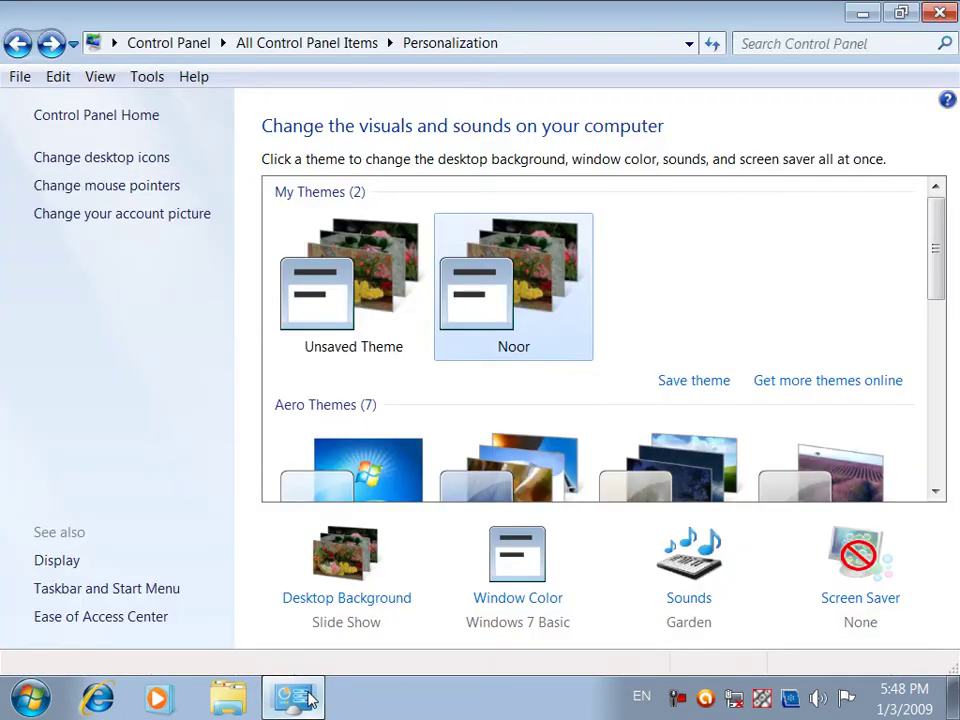
click(92, 161)
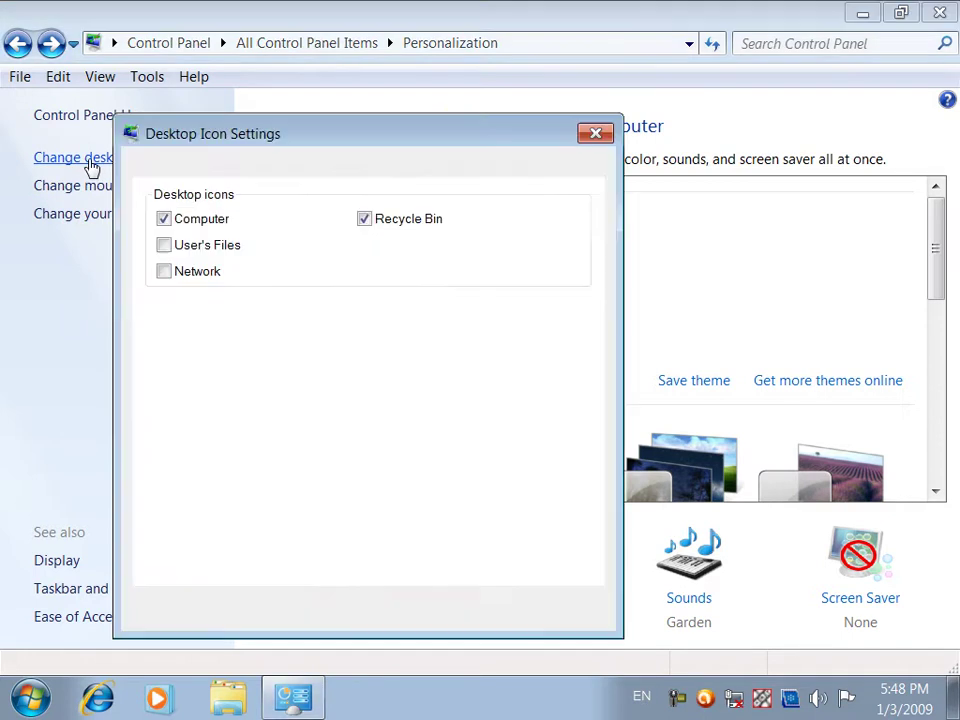
Turn off the Computer and Recycle Bin desktop icons, then minimize Personalization to view the desktop
click(165, 219)
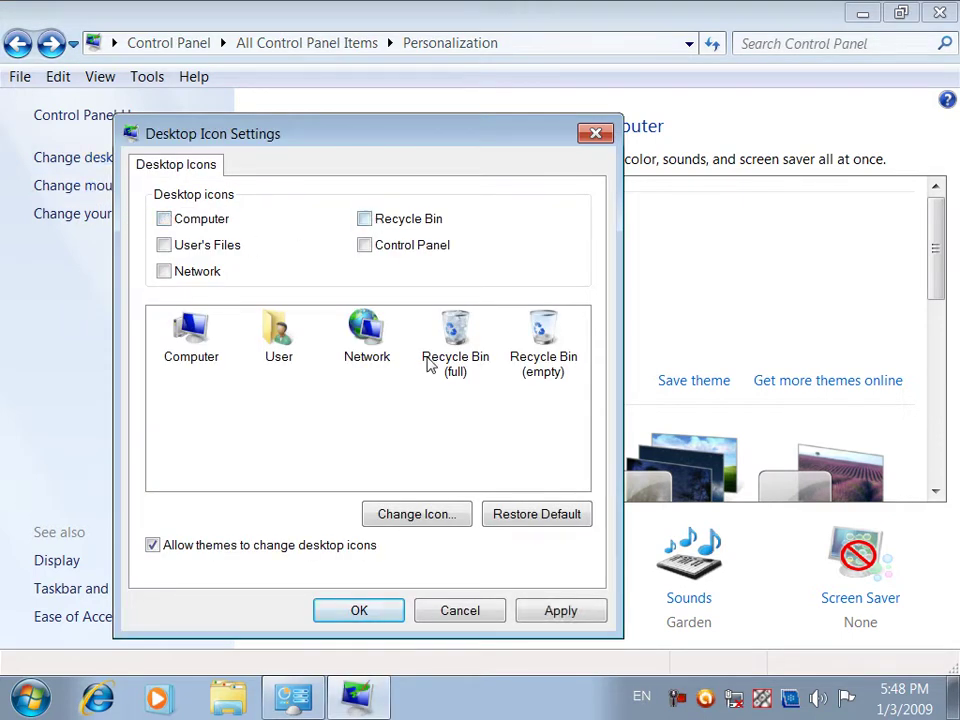
click(581, 616)
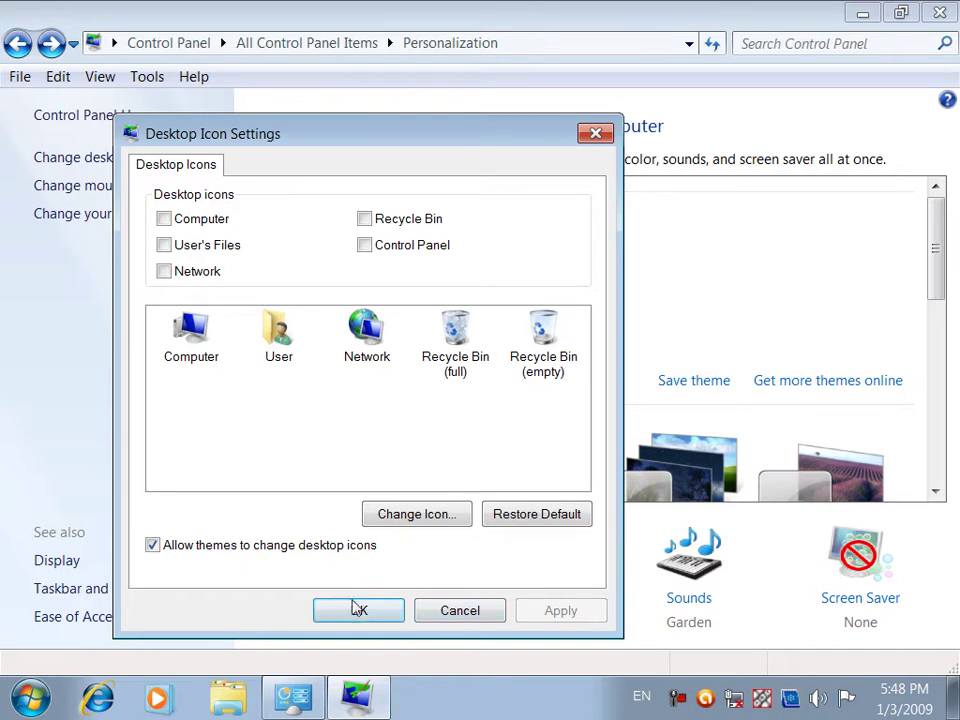
click(356, 606)
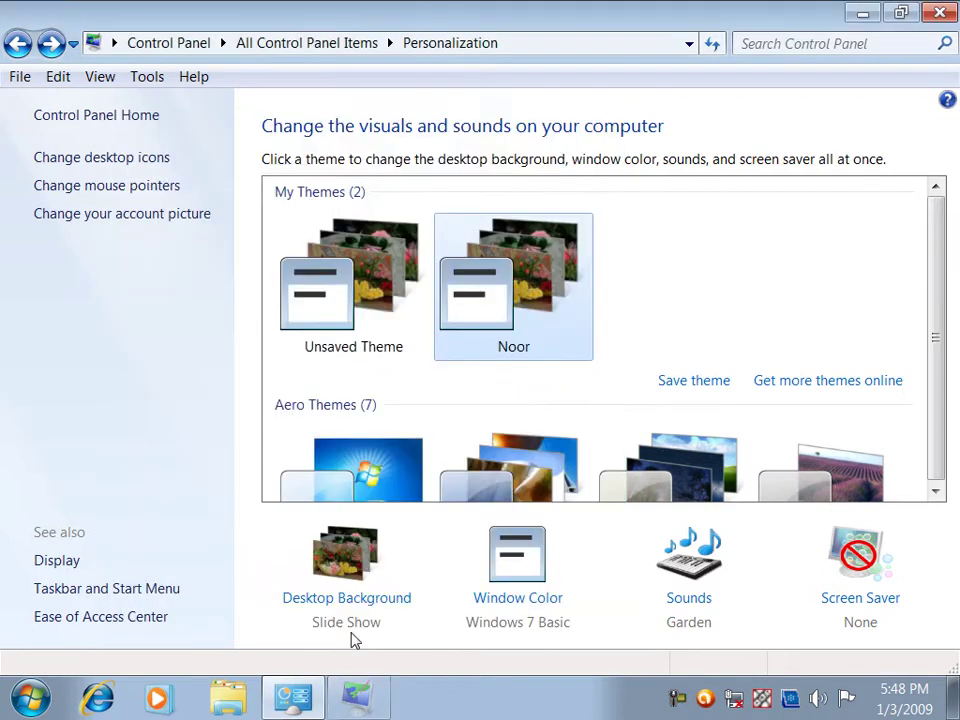
click(296, 700)
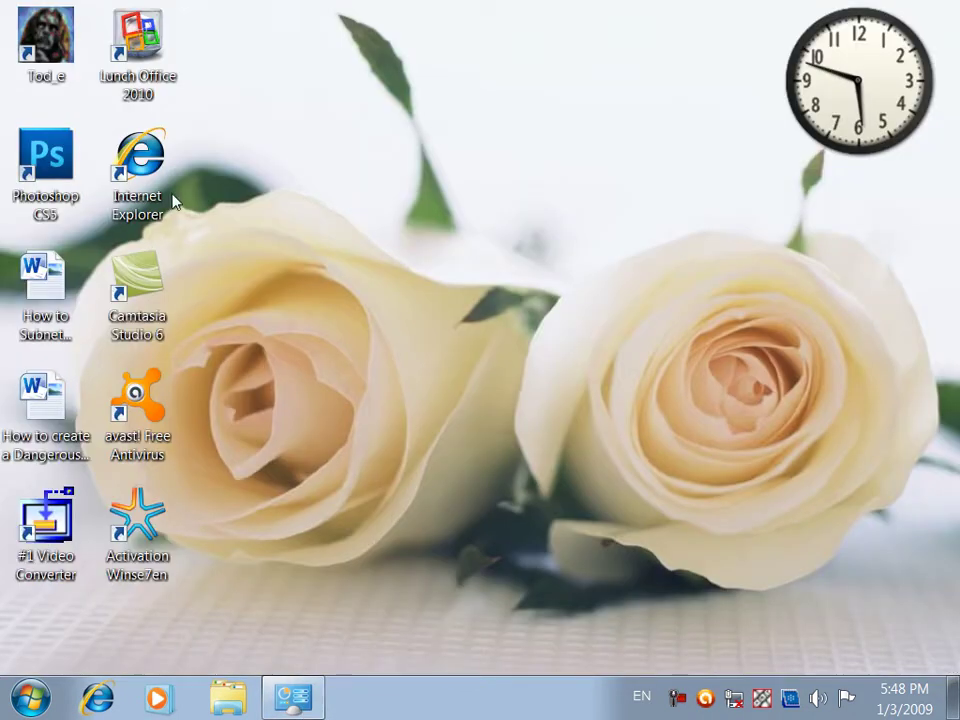
drag(279, 8, 333, 427)
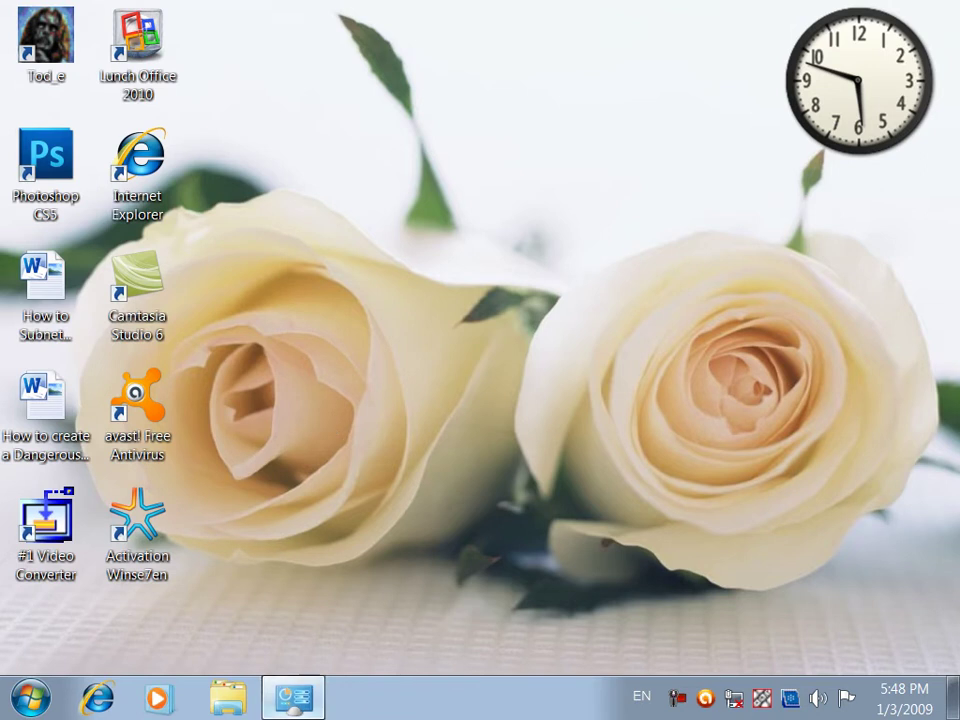
key(alt+Tab)
key(alt+Tab)
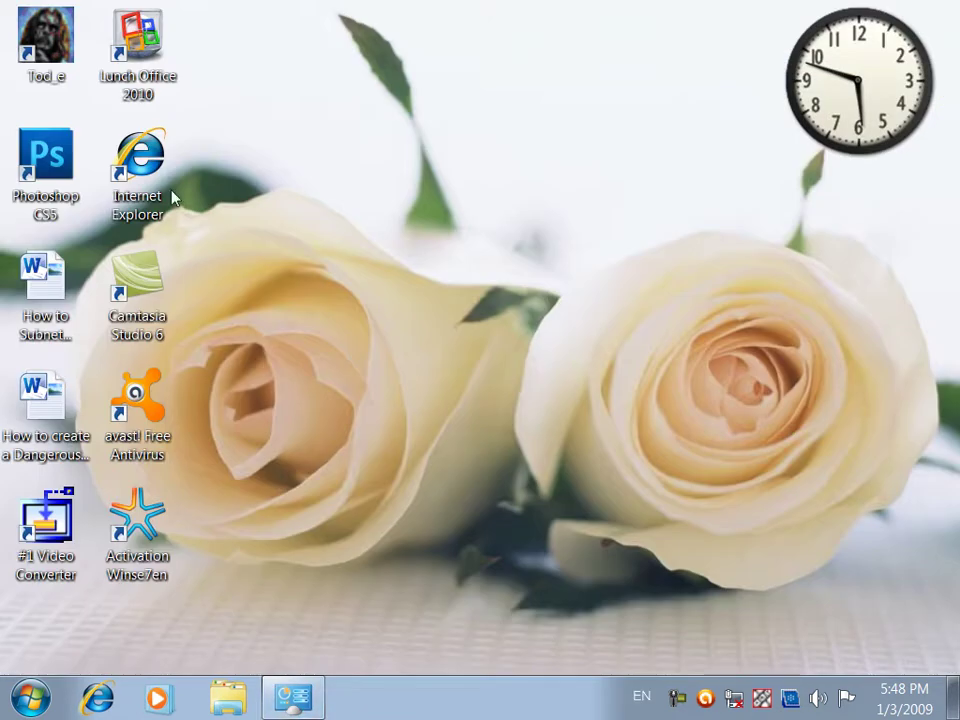
Delete the Internet Explorer shortcut from the desktop
key(Delete)
key(Return)
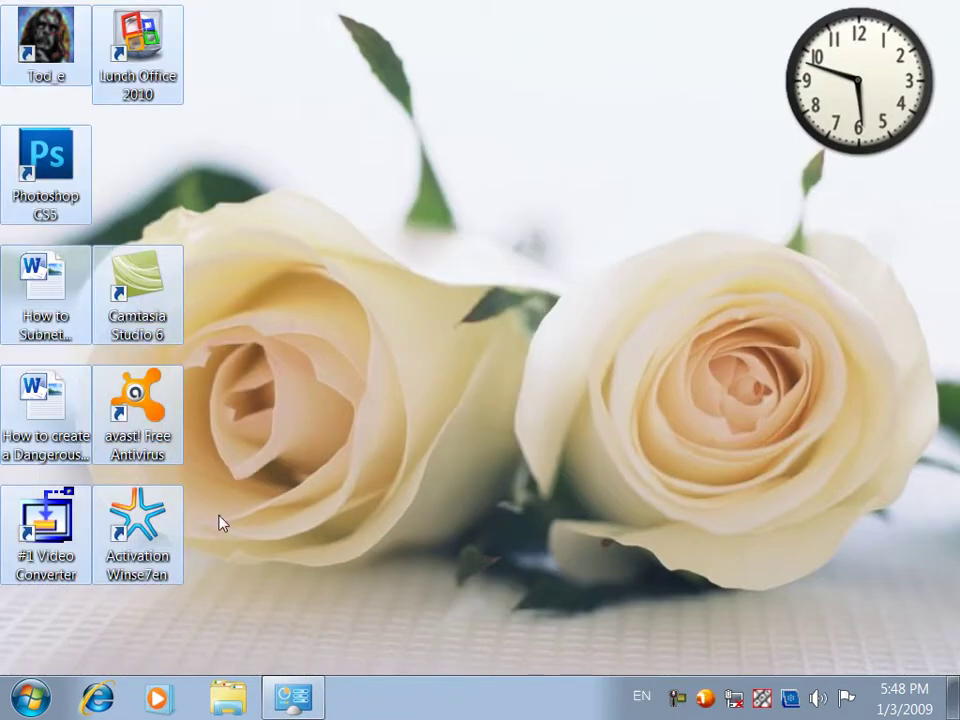
click(305, 688)
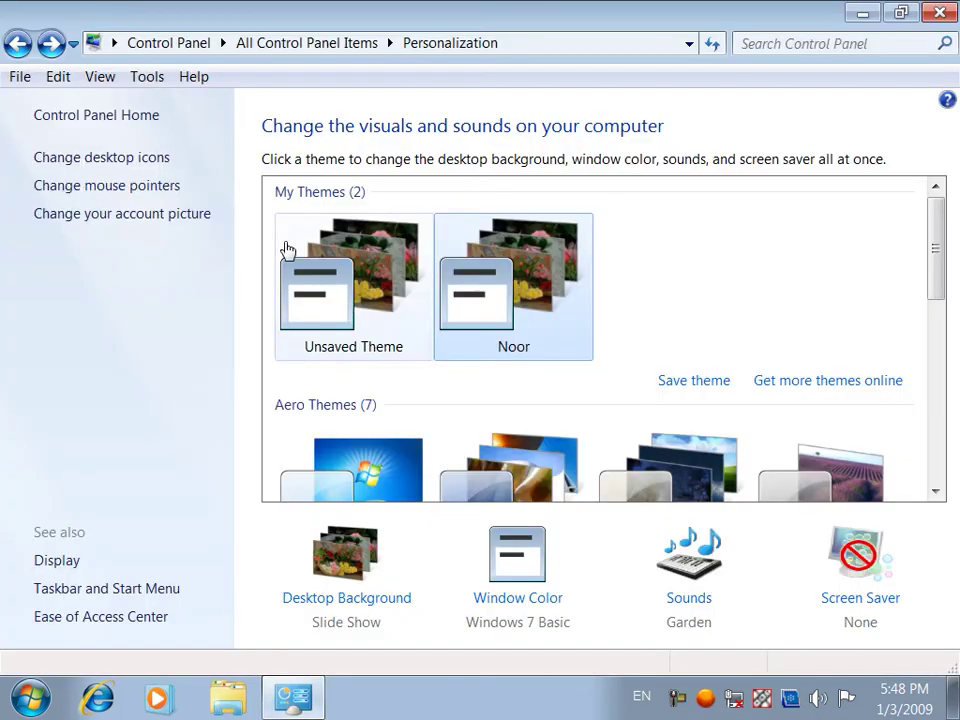
Enable the User's Files and Recycle Bin desktop icons and apply the change
click(124, 168)
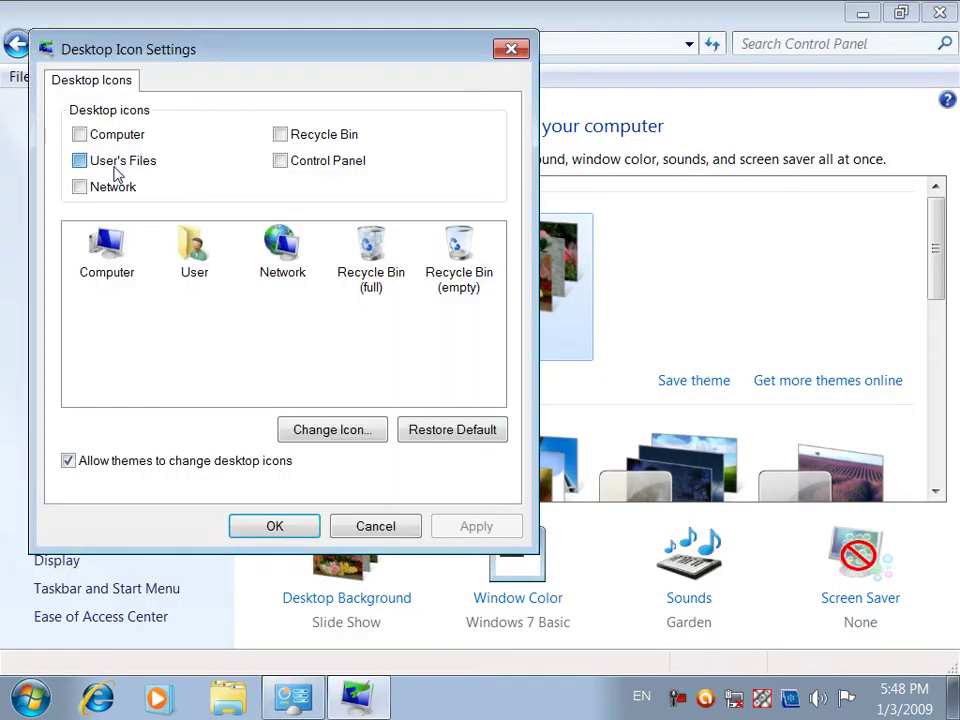
click(116, 160)
click(290, 136)
click(462, 522)
click(291, 527)
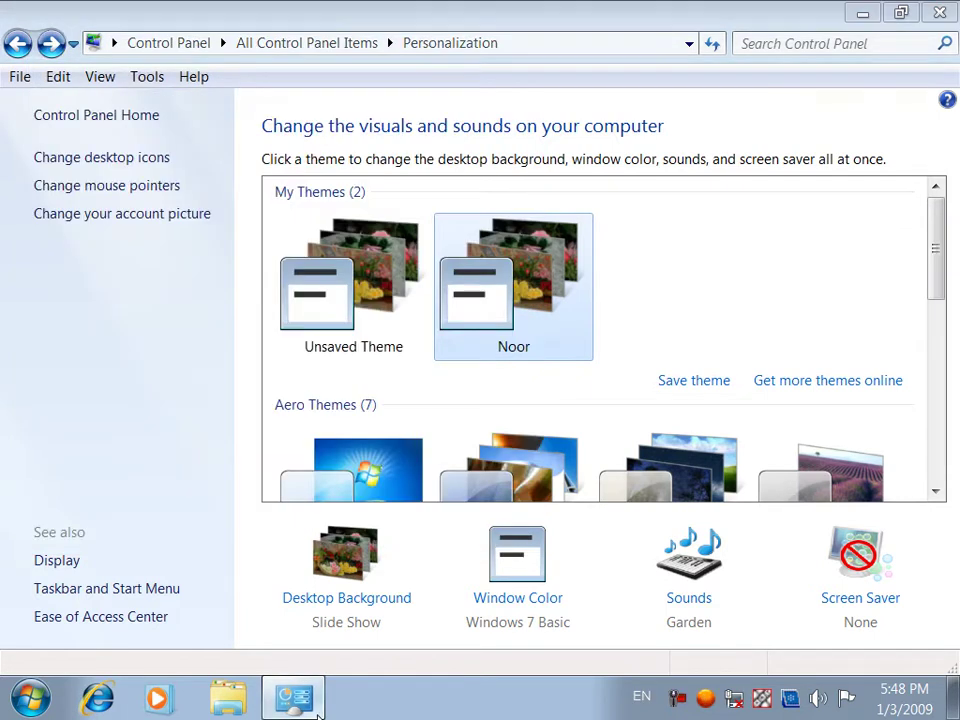
View the desktop and check the Network, Recycle Bin and User folder icons
click(317, 712)
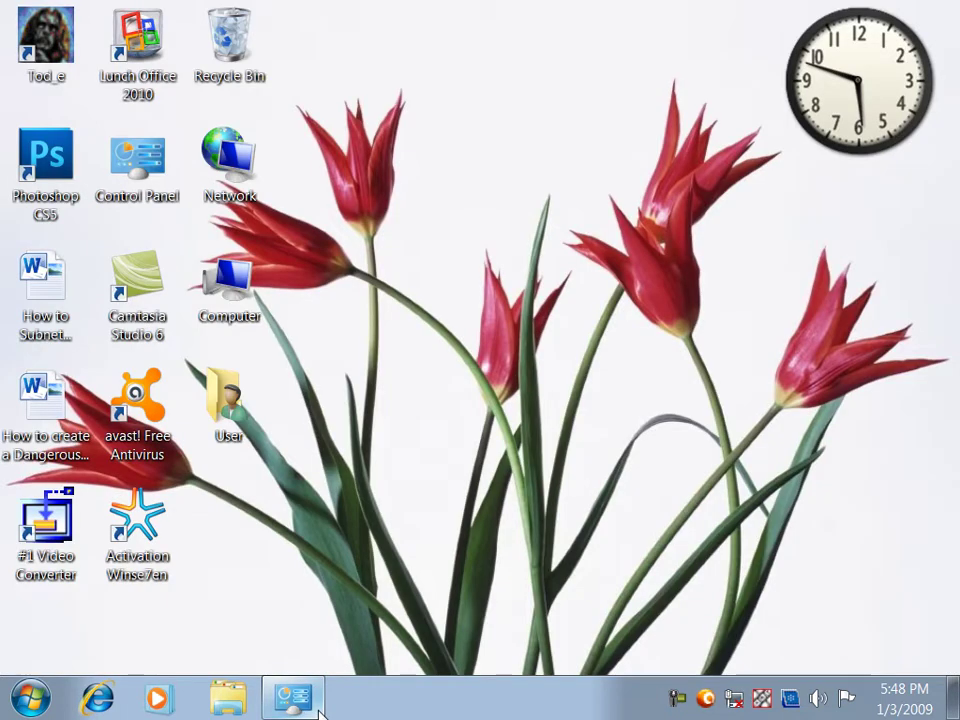
click(229, 165)
click(235, 86)
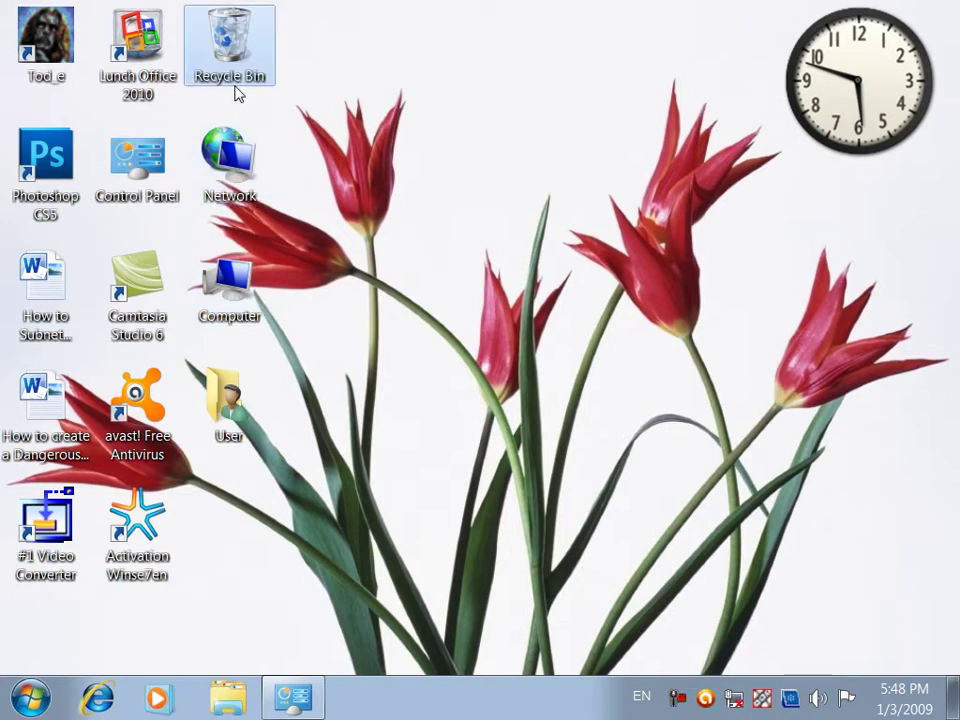
click(222, 430)
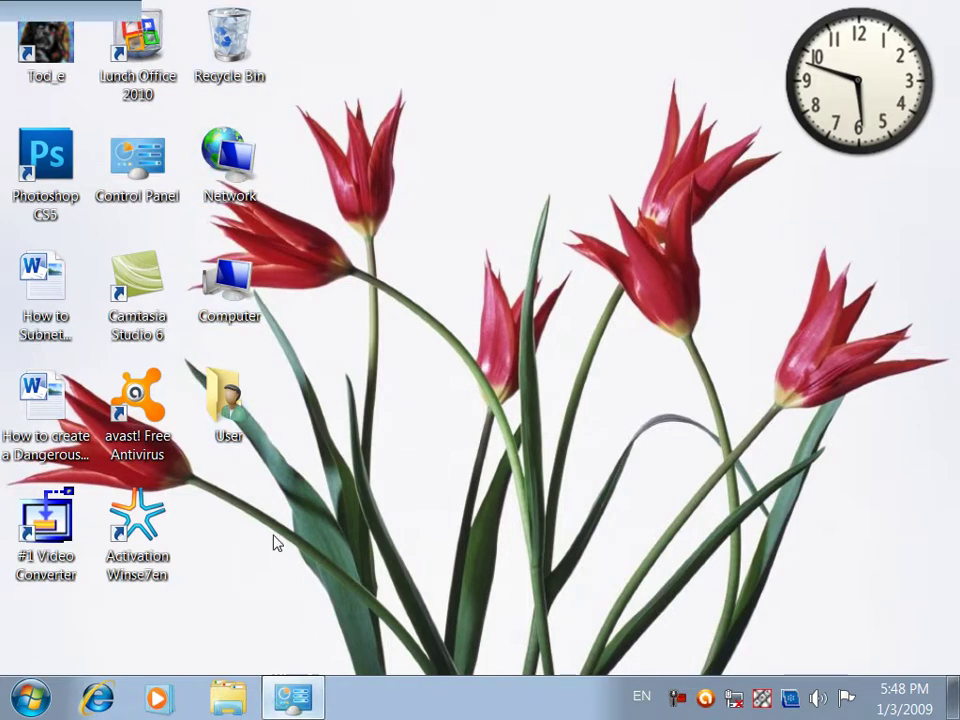
click(290, 700)
Turn off the Network and User's Files desktop icons, then view the desktop
click(94, 158)
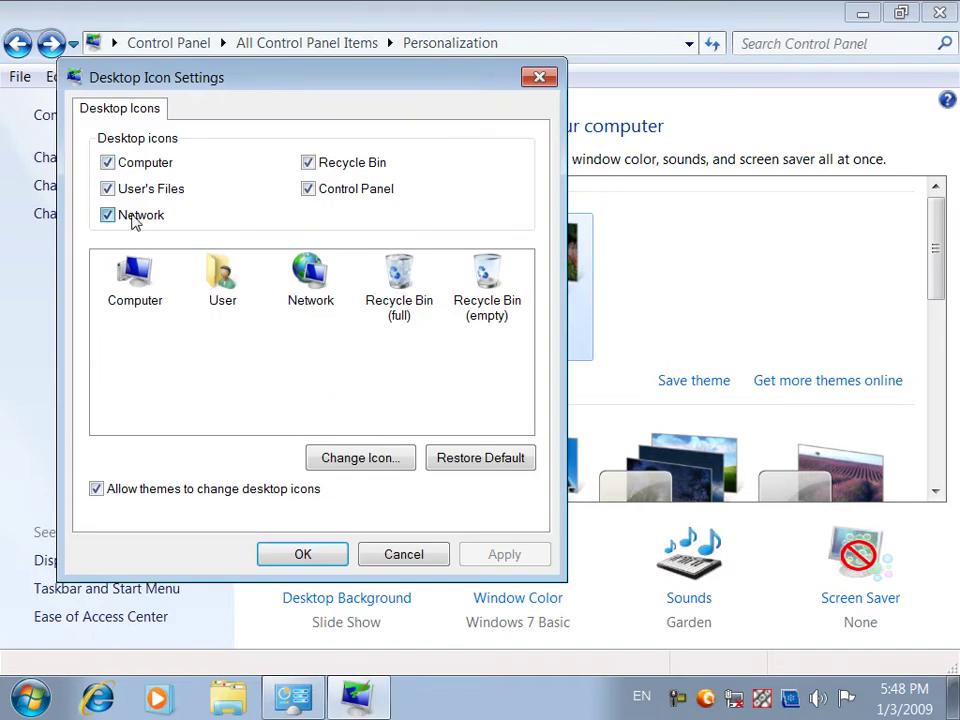
click(135, 218)
click(493, 553)
click(332, 562)
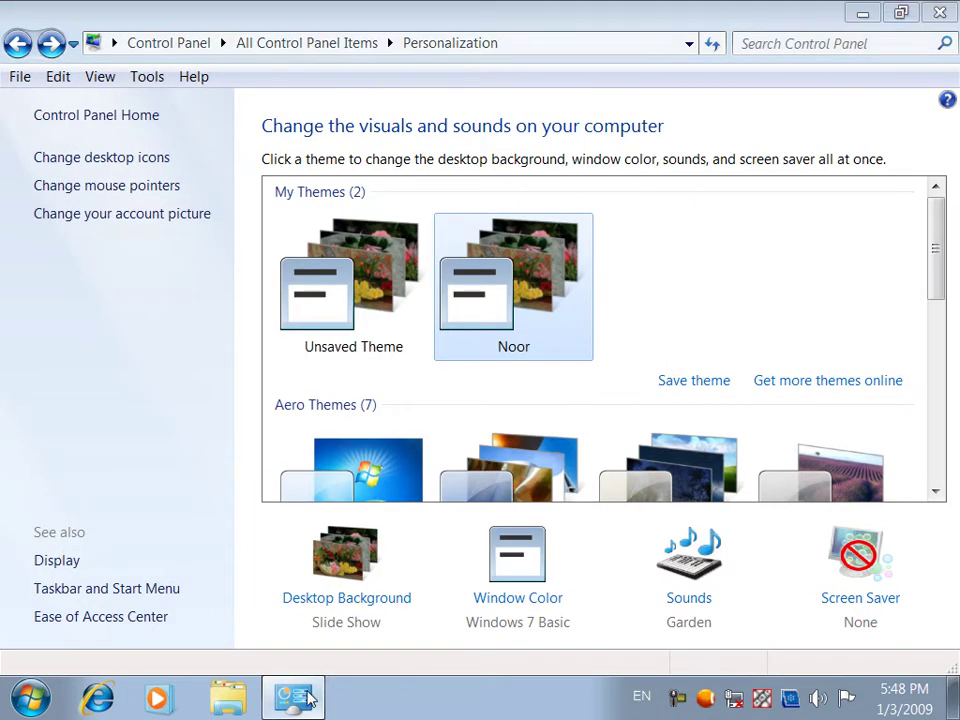
click(307, 700)
Select the Computer icon in Desktop Icon Settings, keep the settings, and recheck the desktop
click(300, 700)
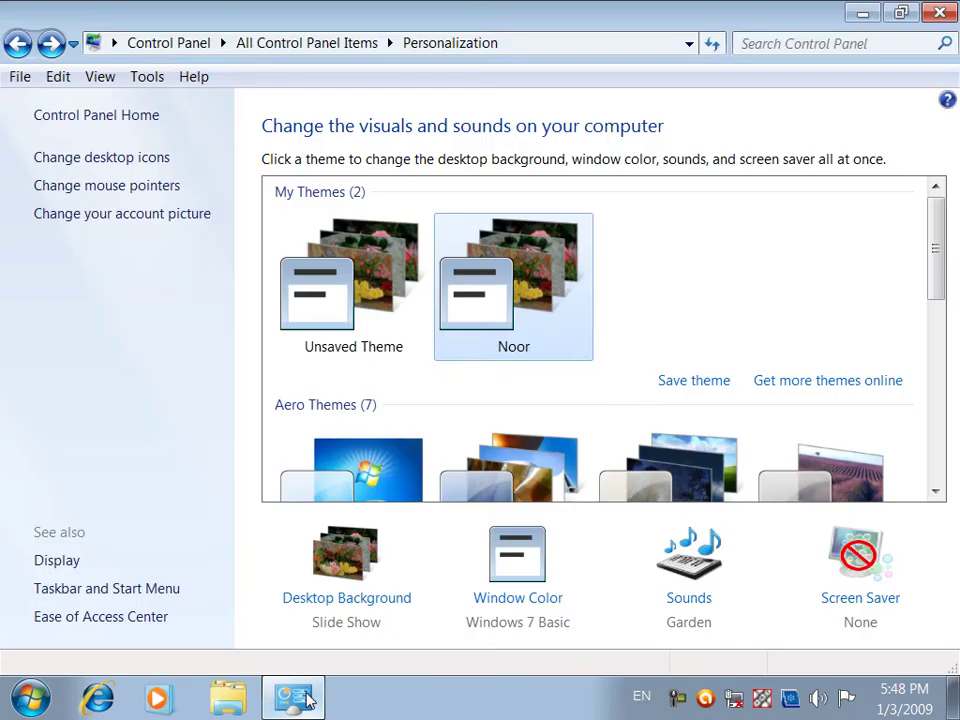
click(86, 160)
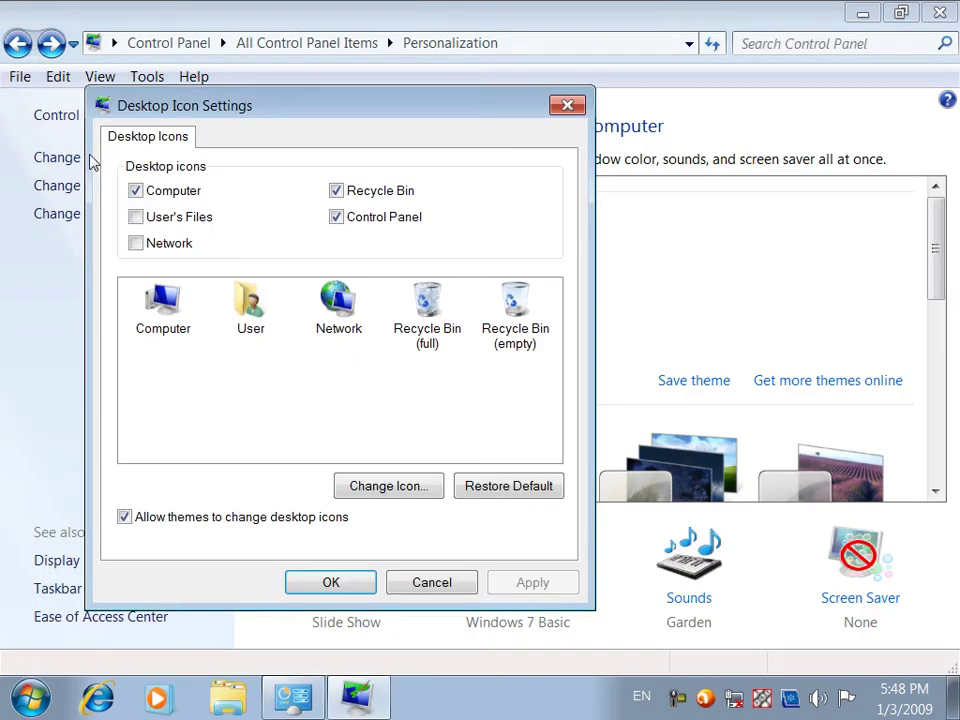
click(163, 310)
key(Return)
click(321, 706)
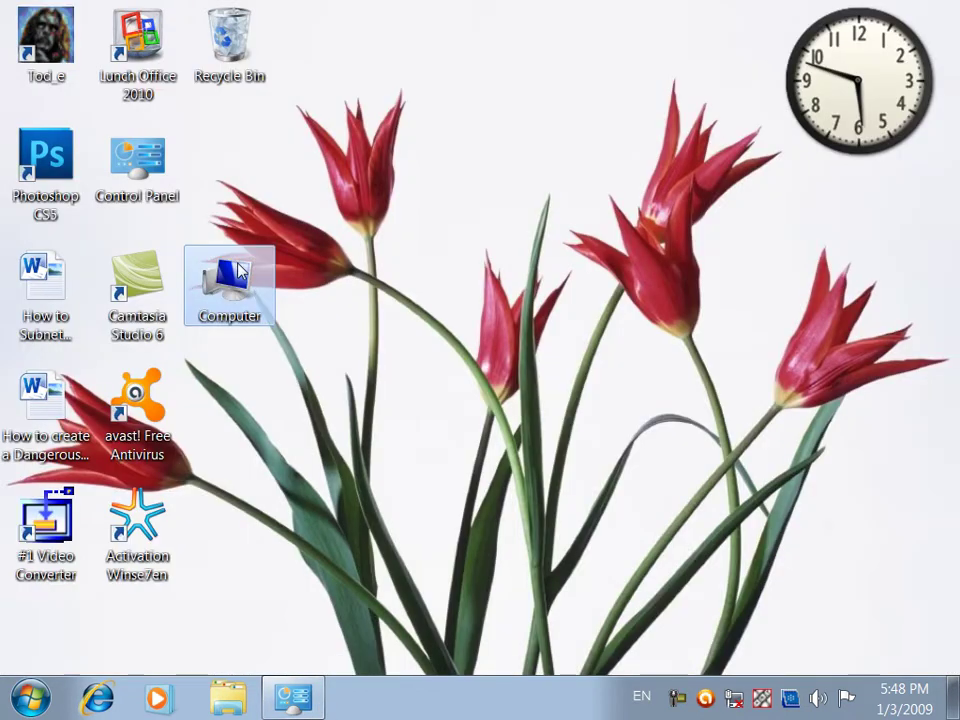
click(293, 697)
click(97, 158)
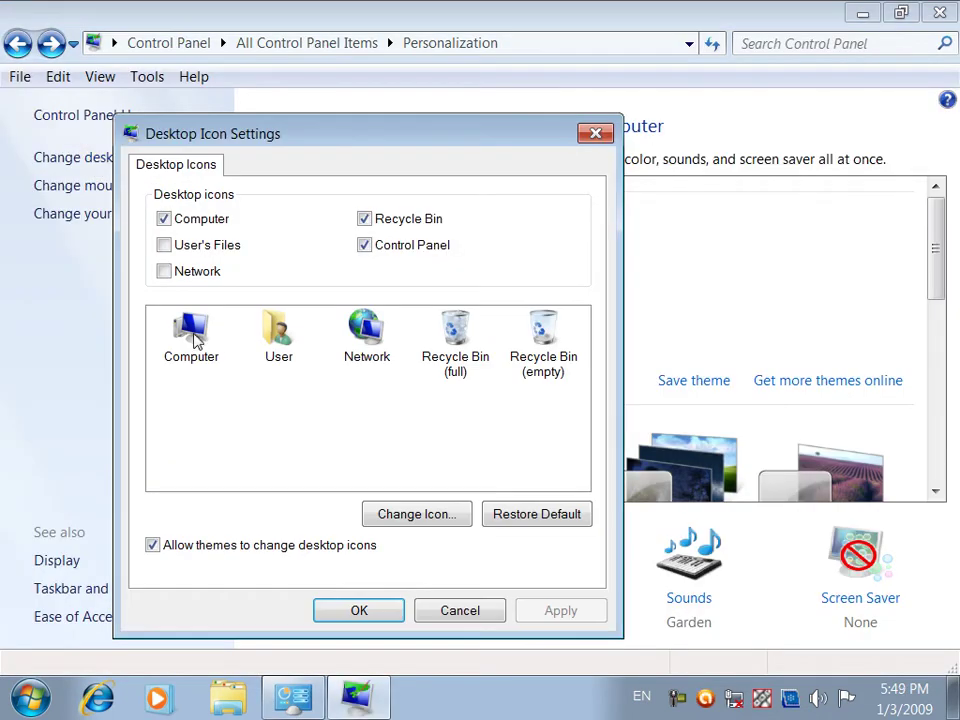
Change the Computer desktop icon to a monitor icon from imageres.dll and view the desktop
click(196, 341)
click(408, 513)
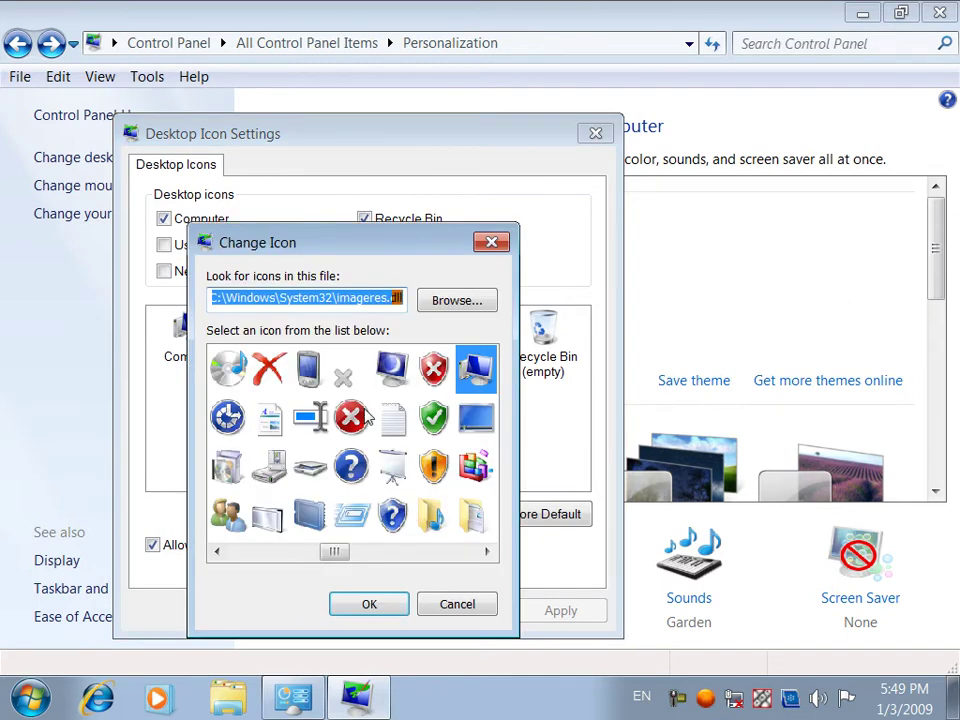
scroll(431, 562, down, 2)
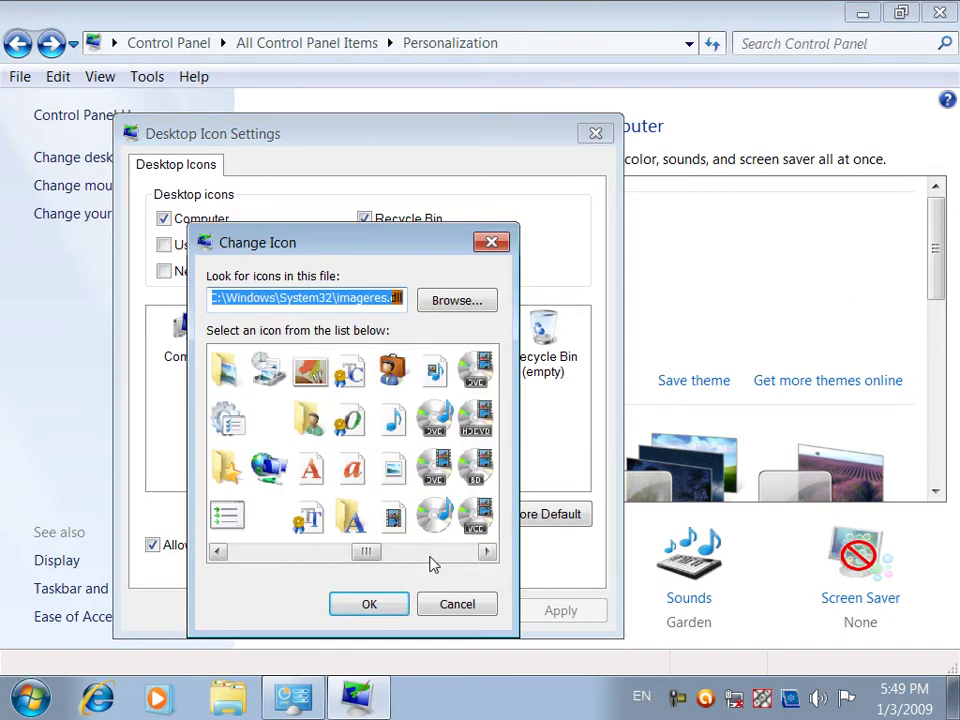
drag(368, 557, 447, 560)
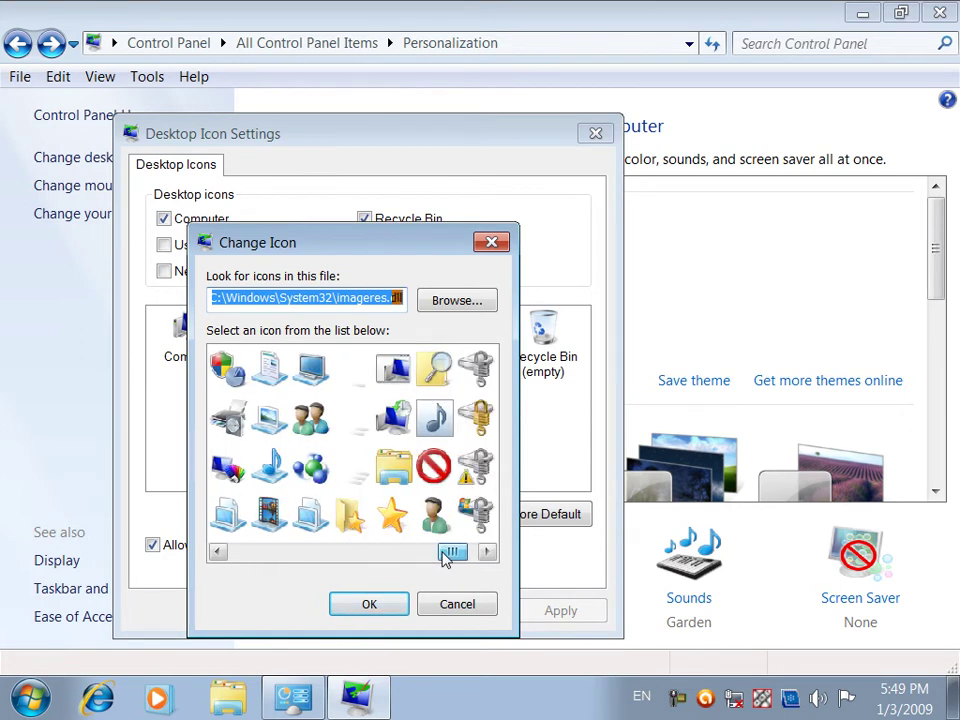
click(311, 367)
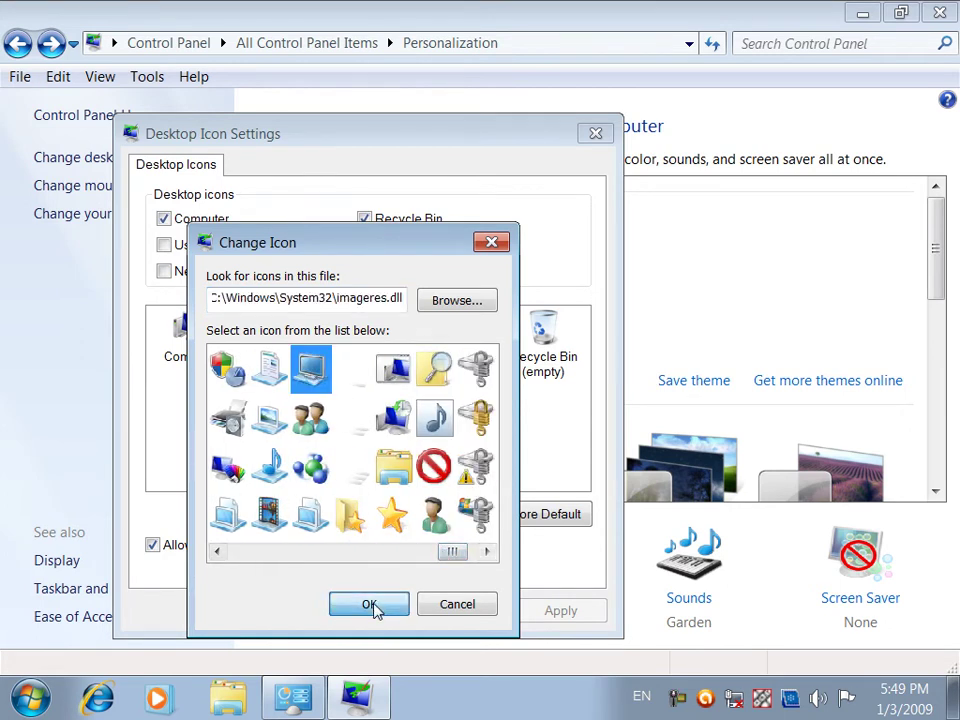
click(369, 604)
click(566, 614)
click(375, 611)
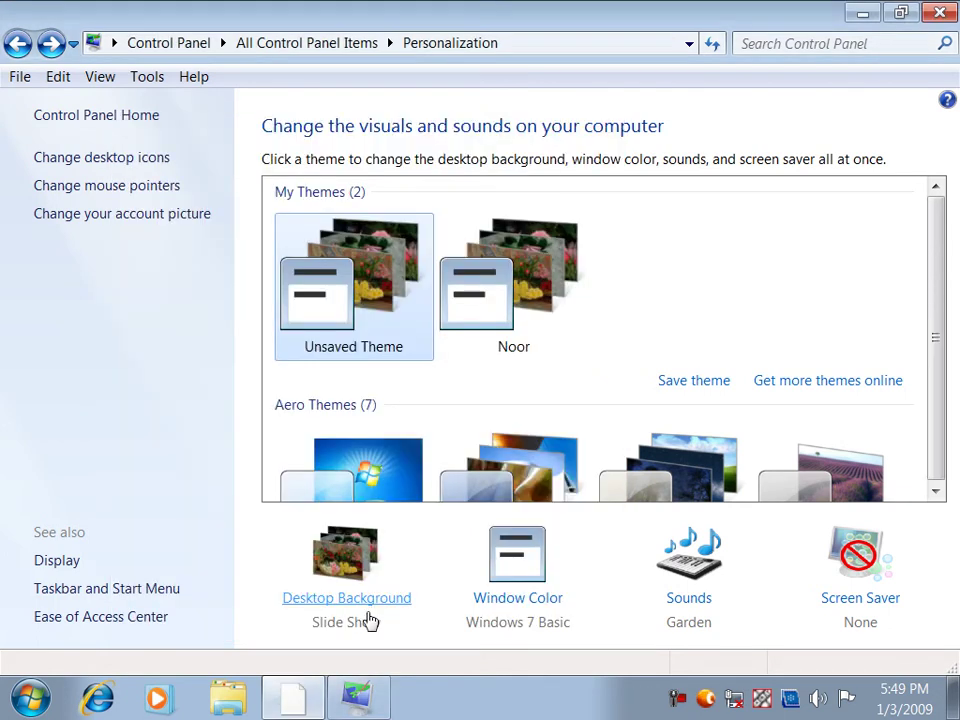
click(300, 697)
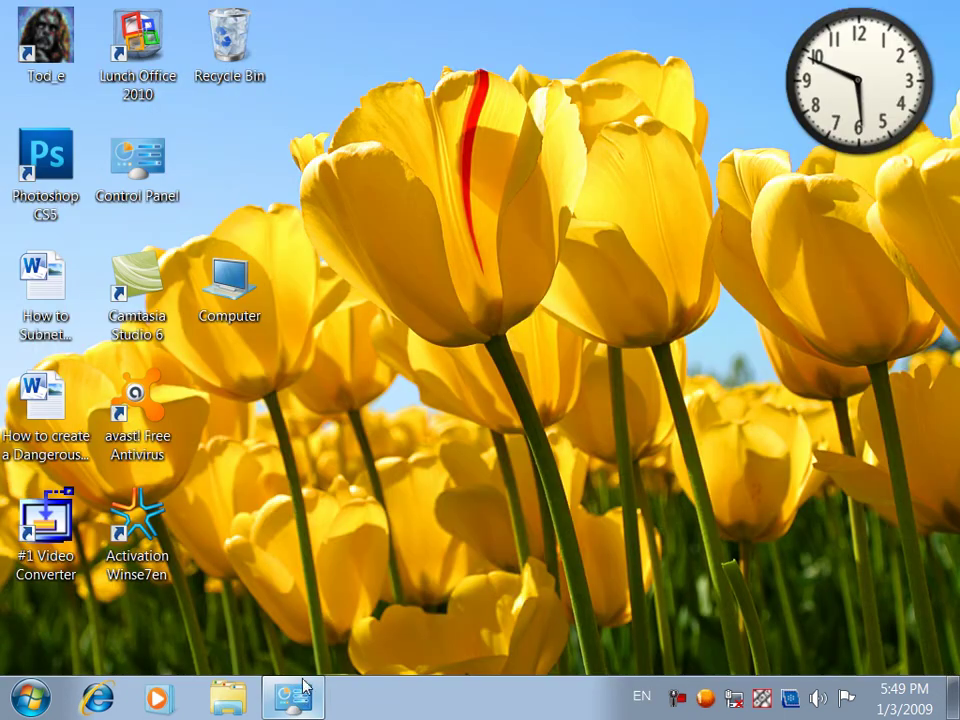
Restore the Computer desktop icon to its default image and view the desktop
click(300, 698)
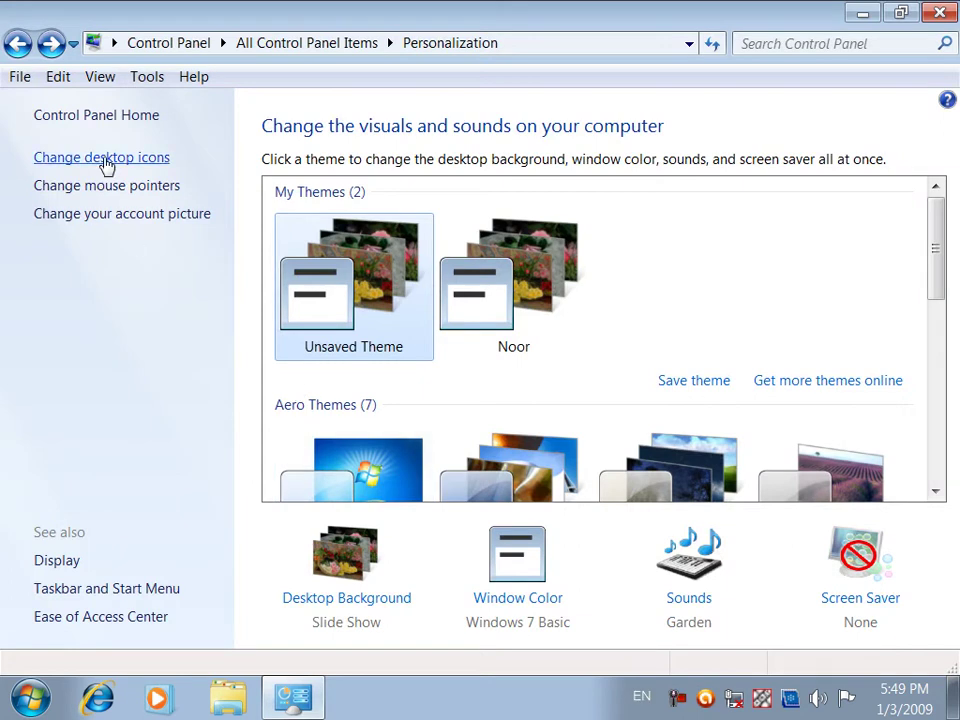
click(107, 160)
click(112, 255)
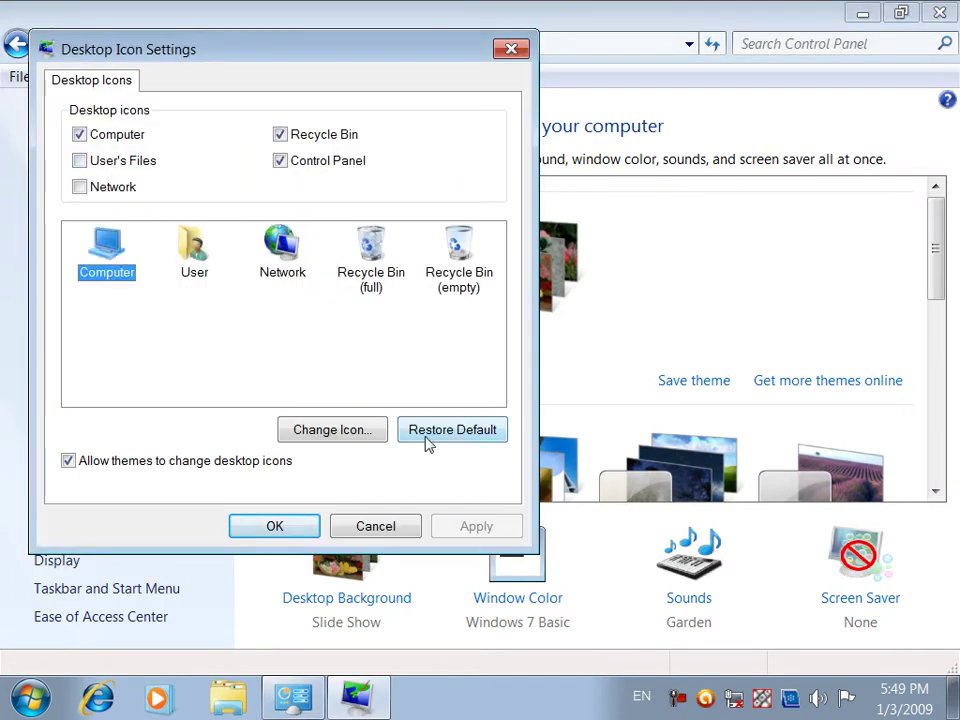
click(450, 525)
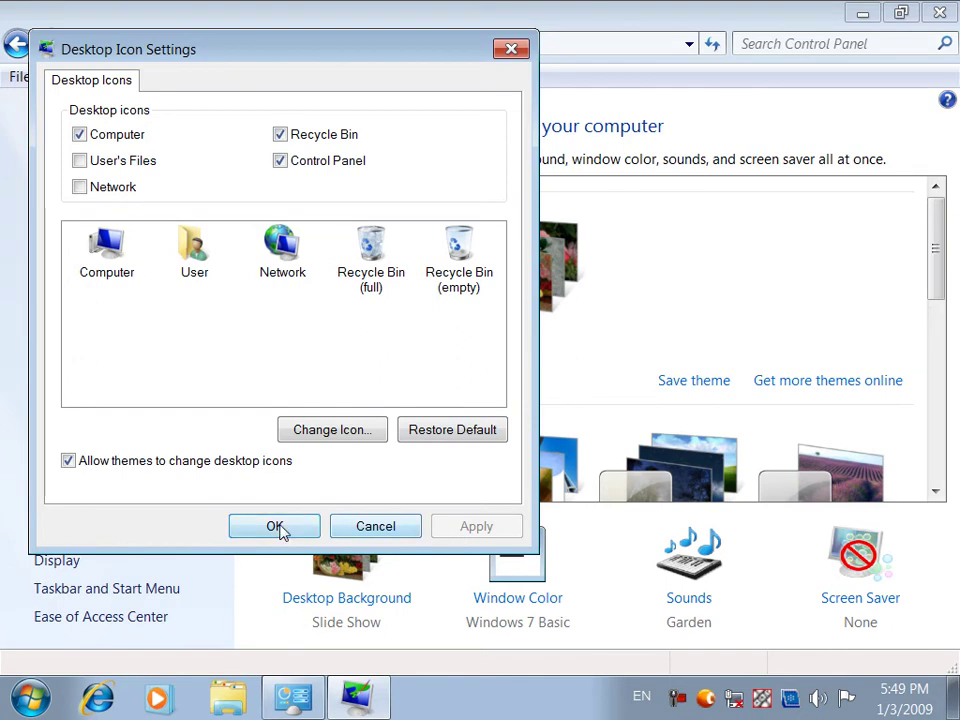
click(276, 526)
click(297, 697)
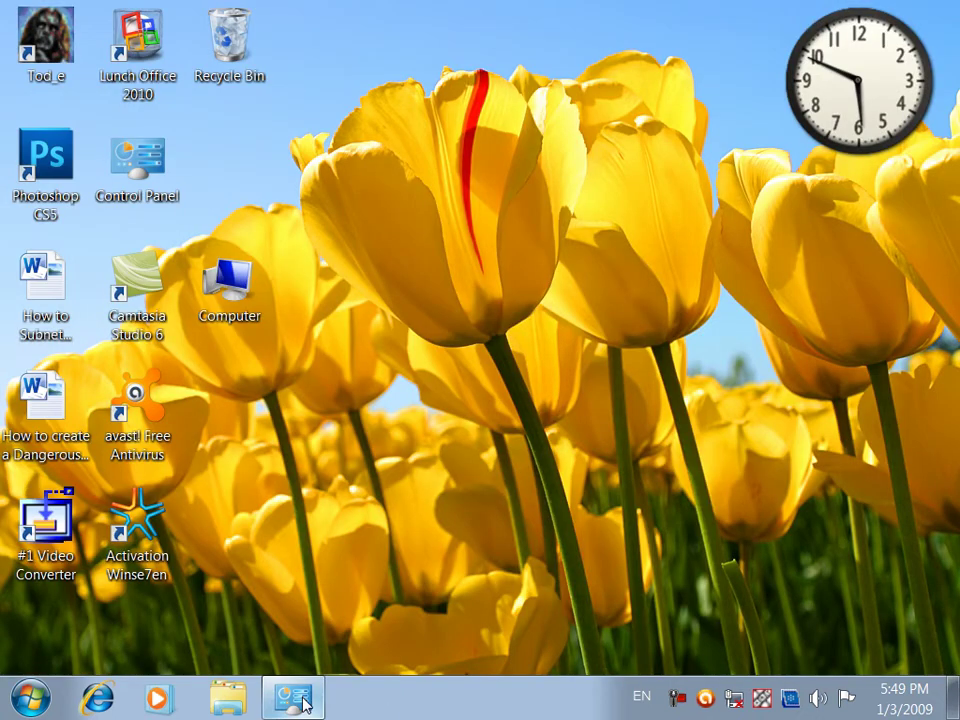
Change the Computer desktop icon to the yellow folder icon and check the desktop
click(300, 700)
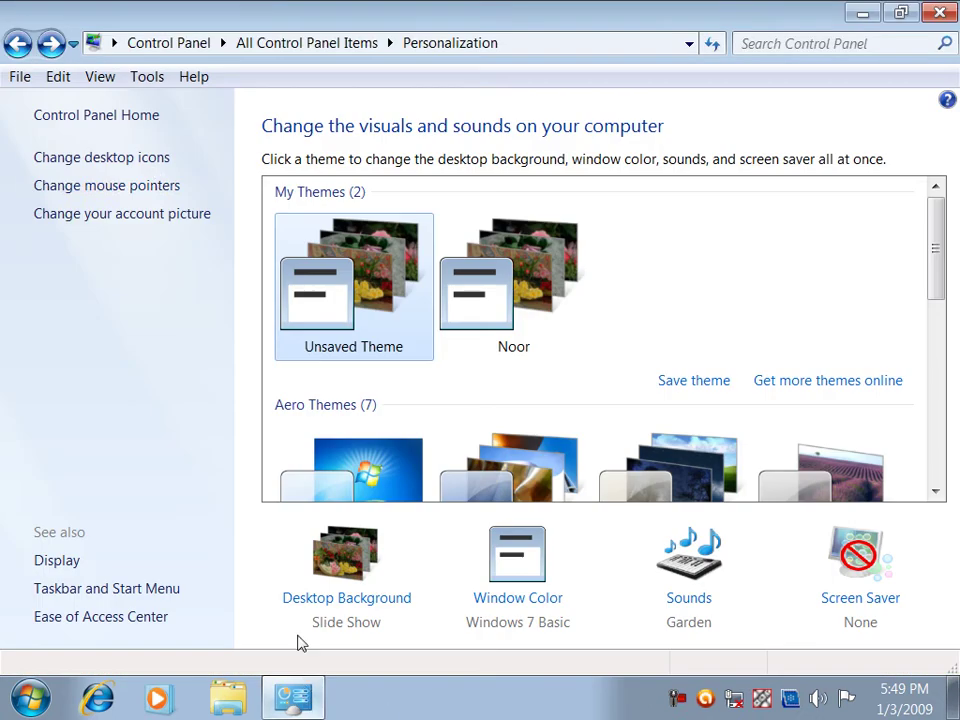
click(117, 160)
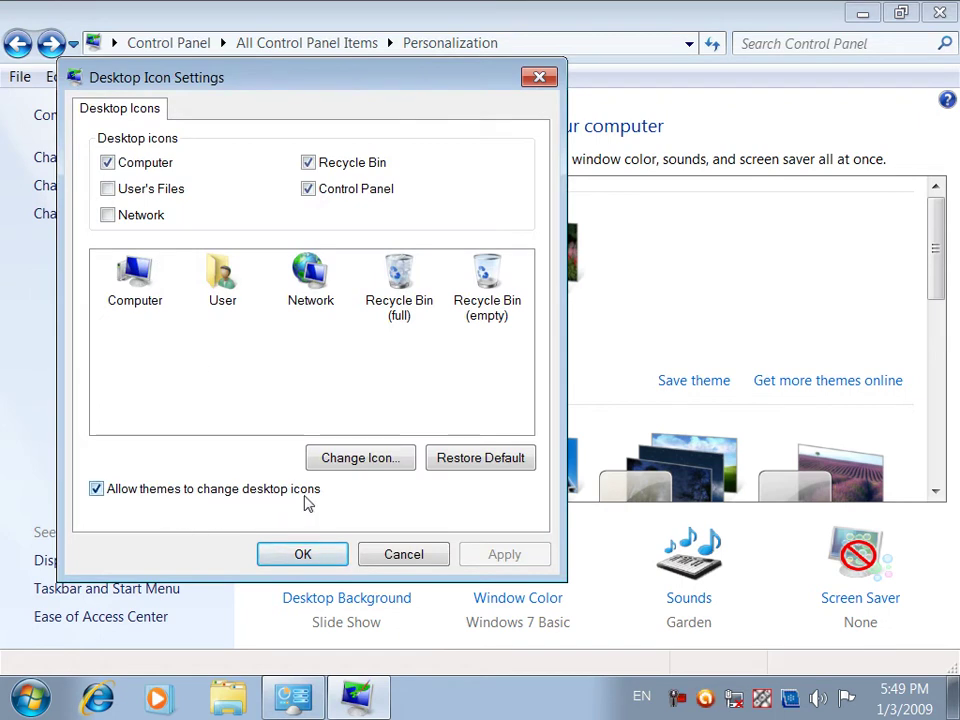
click(118, 270)
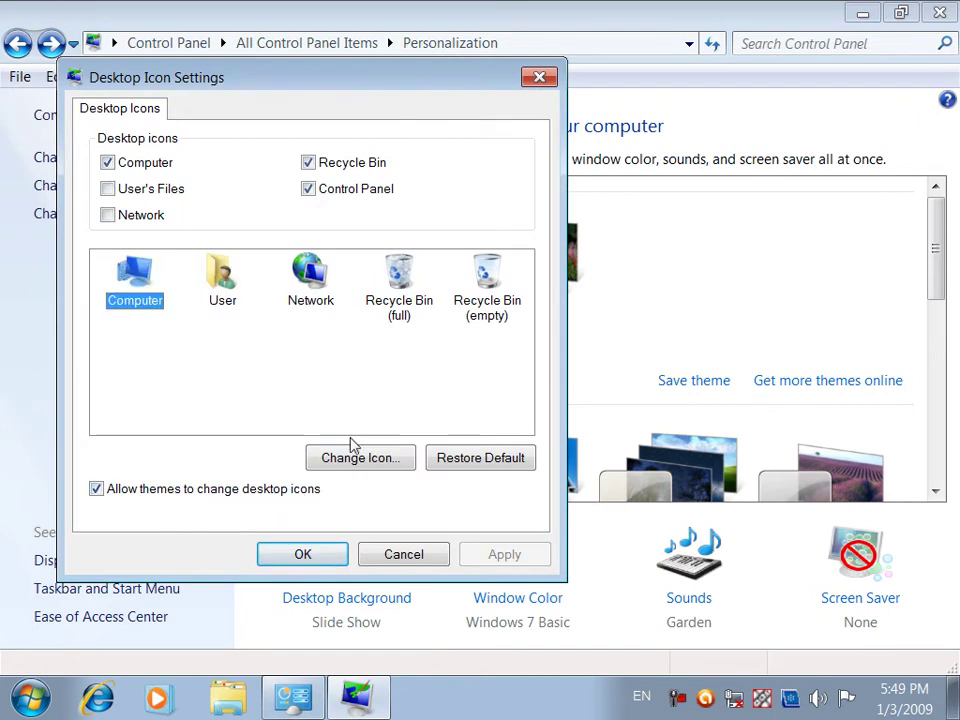
click(404, 458)
click(384, 464)
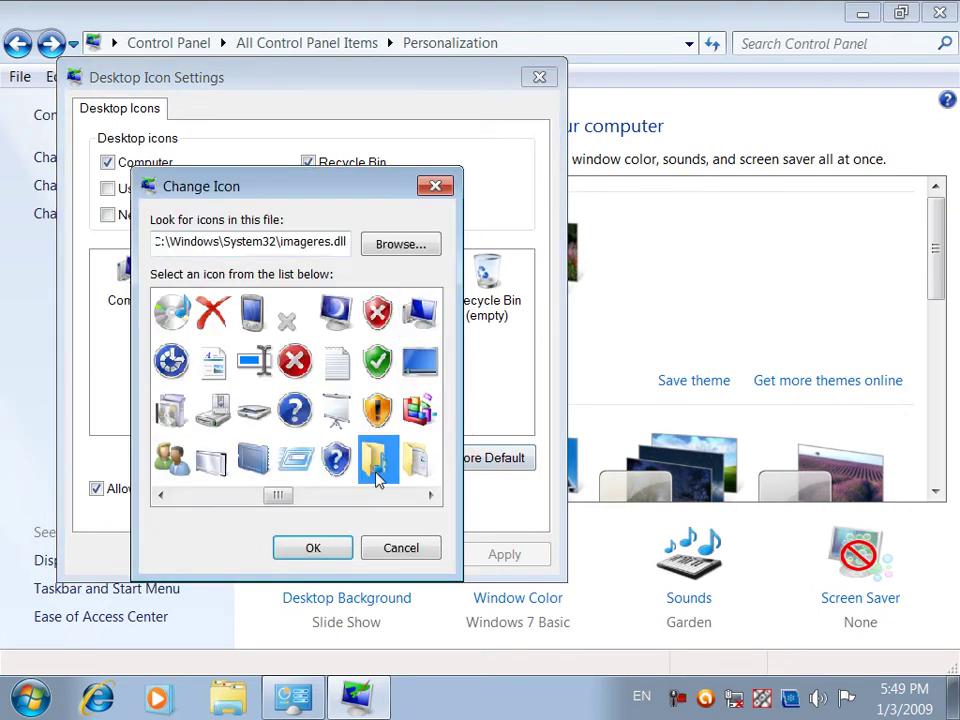
click(308, 552)
click(488, 560)
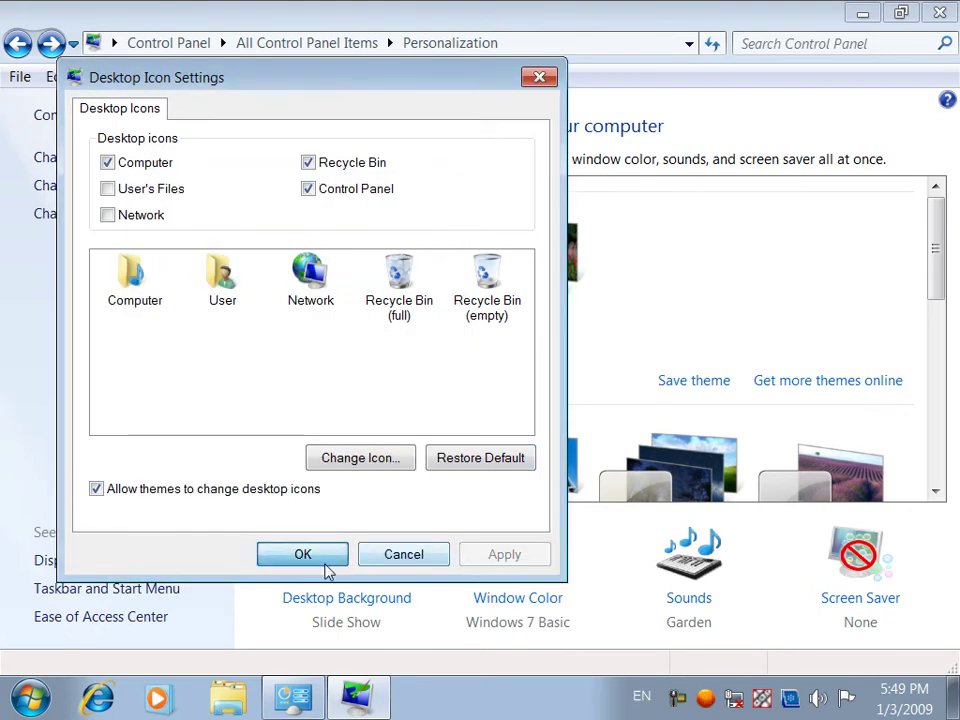
click(325, 564)
click(293, 692)
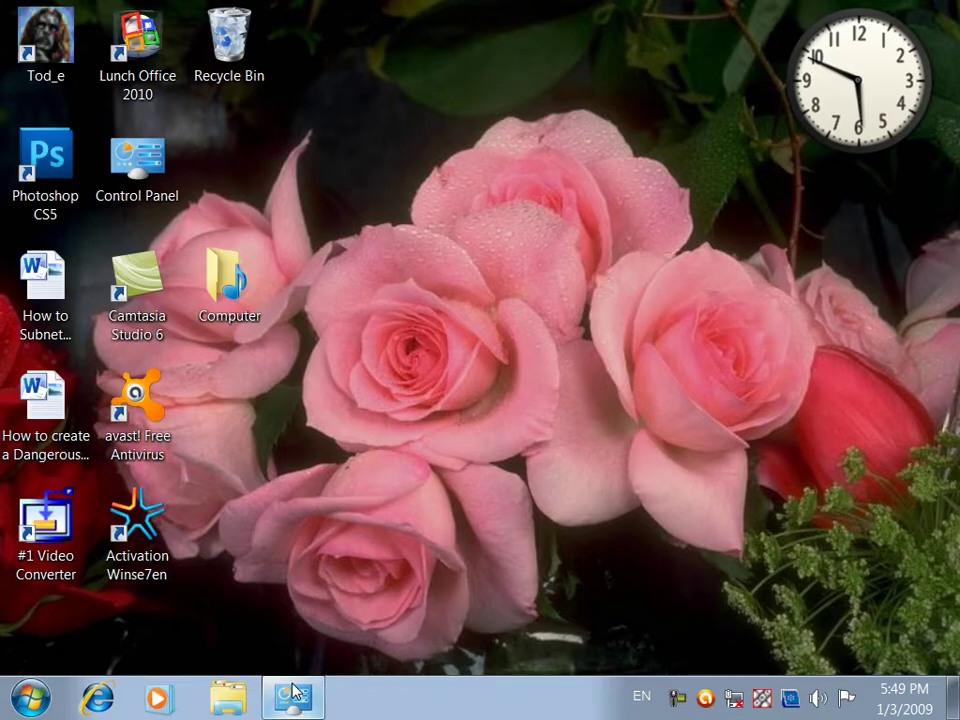
click(293, 697)
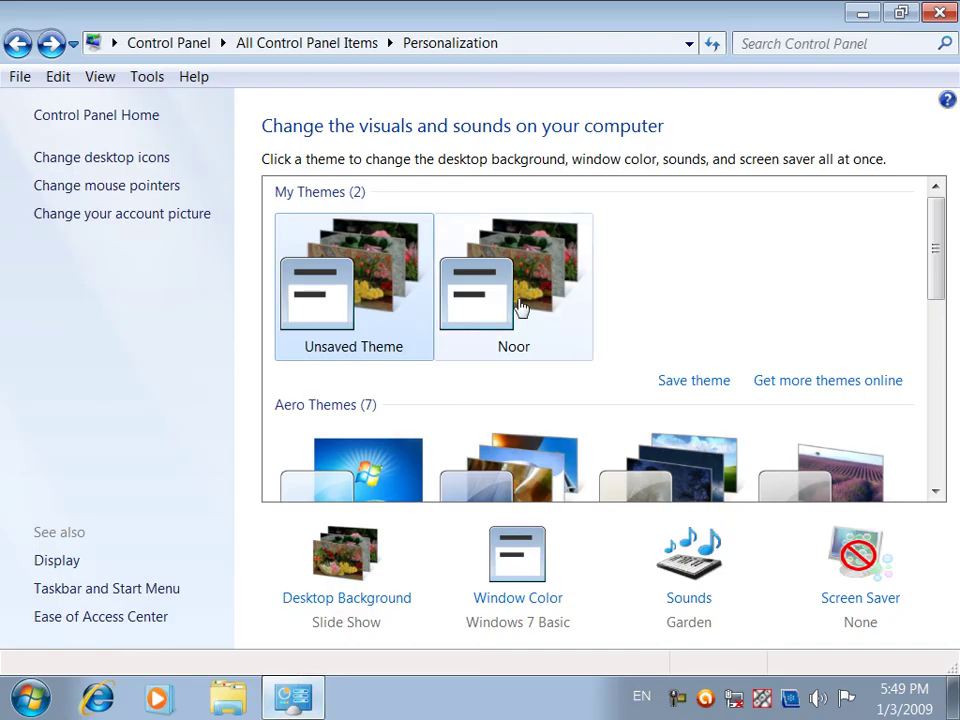
Apply the Noor theme and see how it affects the desktop icons
click(500, 342)
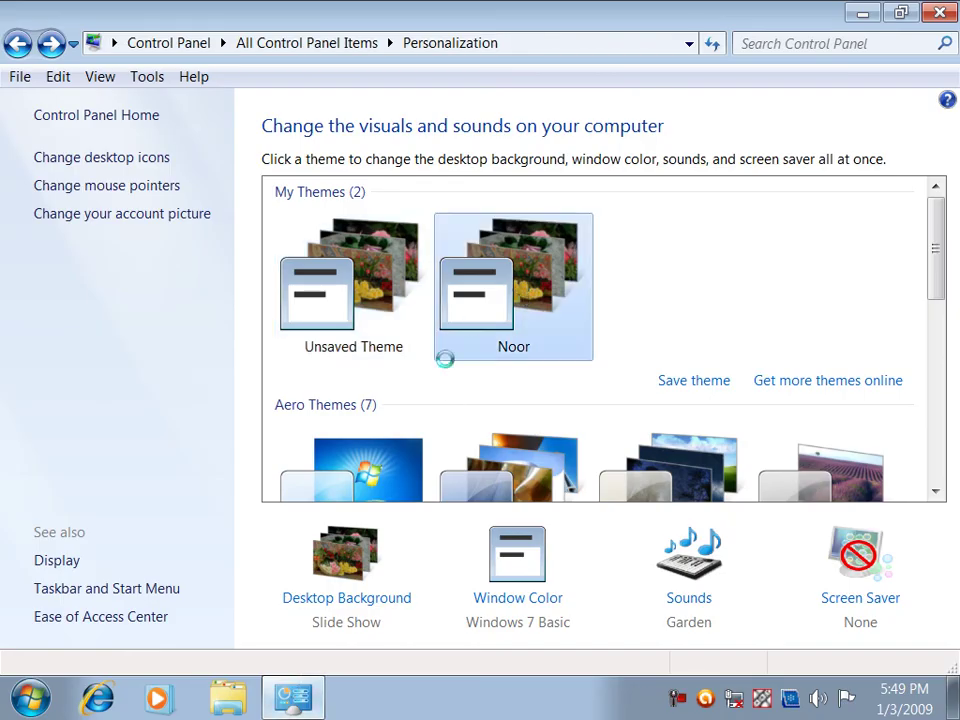
click(294, 706)
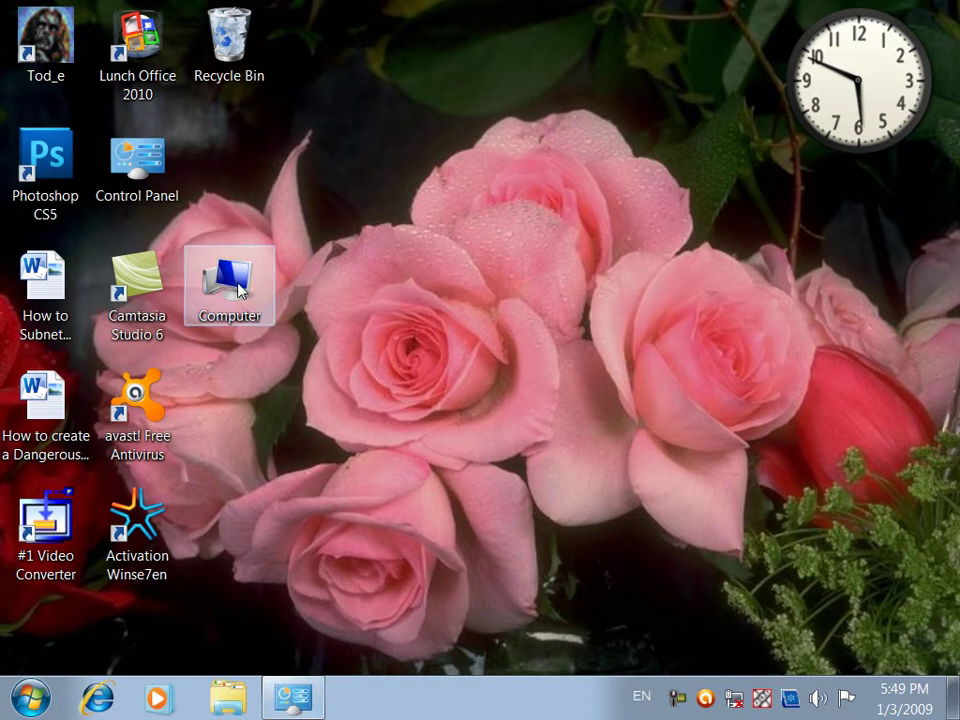
click(310, 686)
Switch back to Unsaved Theme and check the Computer icon on the desktop
click(315, 283)
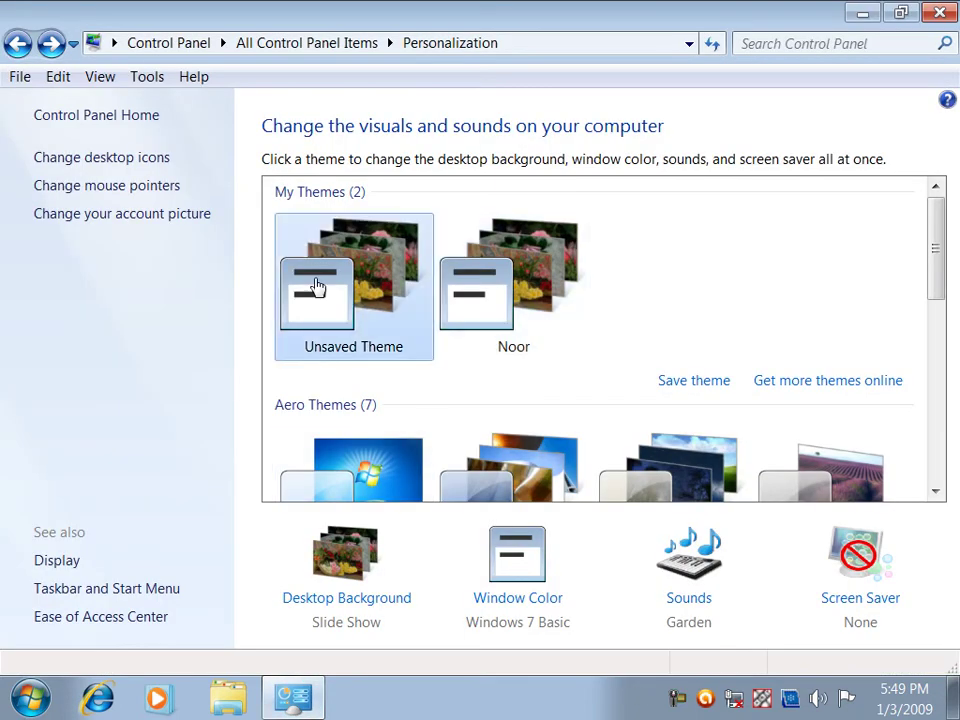
click(315, 706)
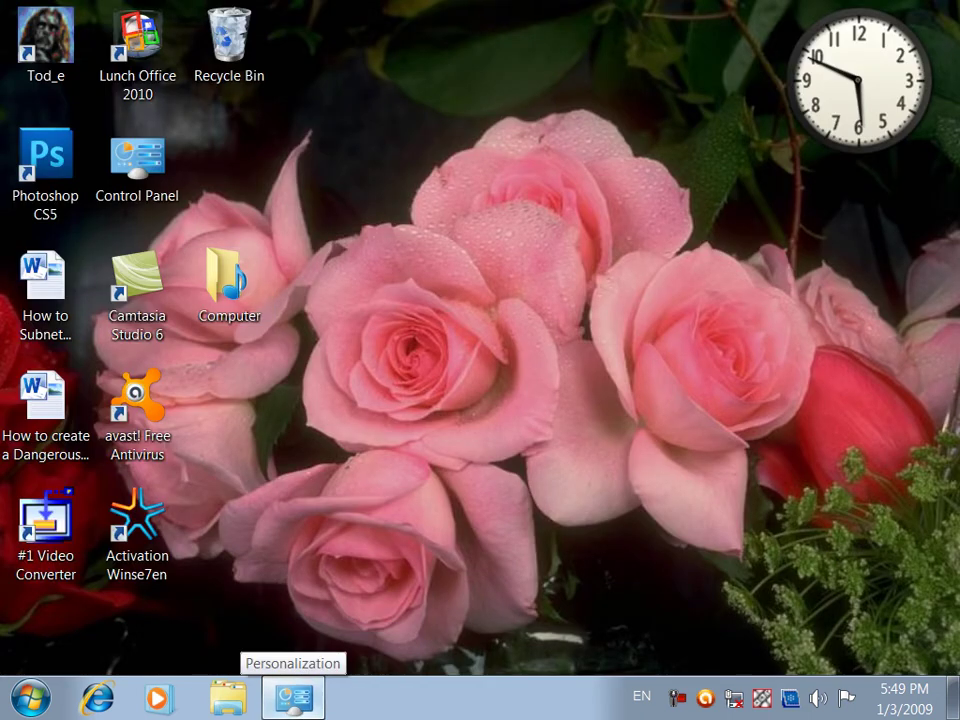
click(293, 697)
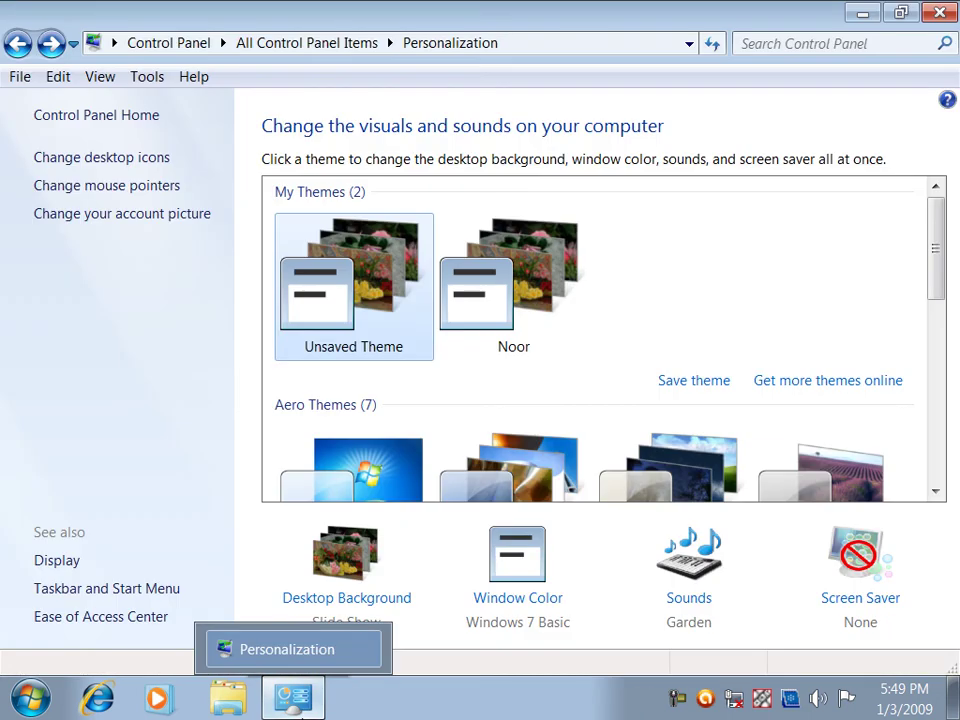
click(79, 156)
Turn off 'Allow themes to change desktop icons' and apply the setting
click(189, 516)
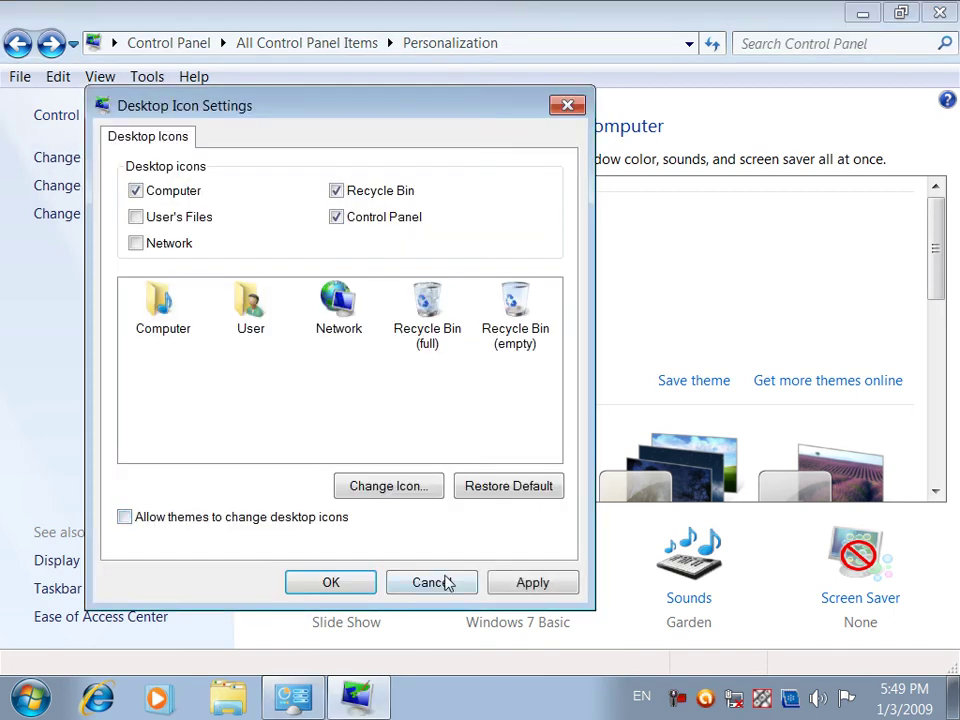
click(500, 582)
click(325, 584)
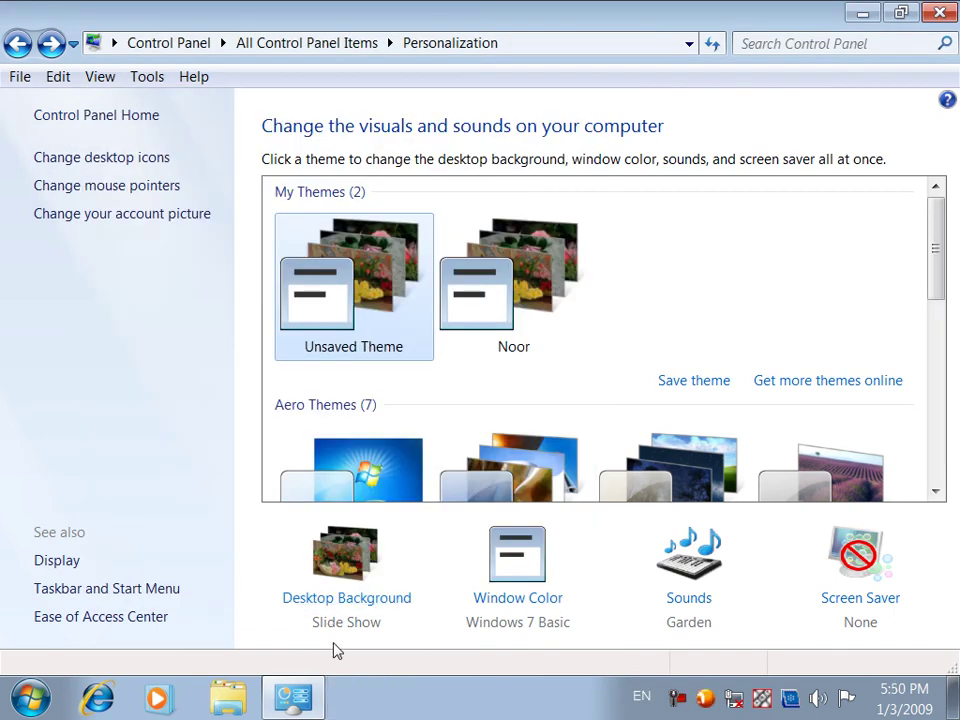
Switch to Noor and back to Unsaved Theme, confirming Computer keeps its folder icon
click(510, 326)
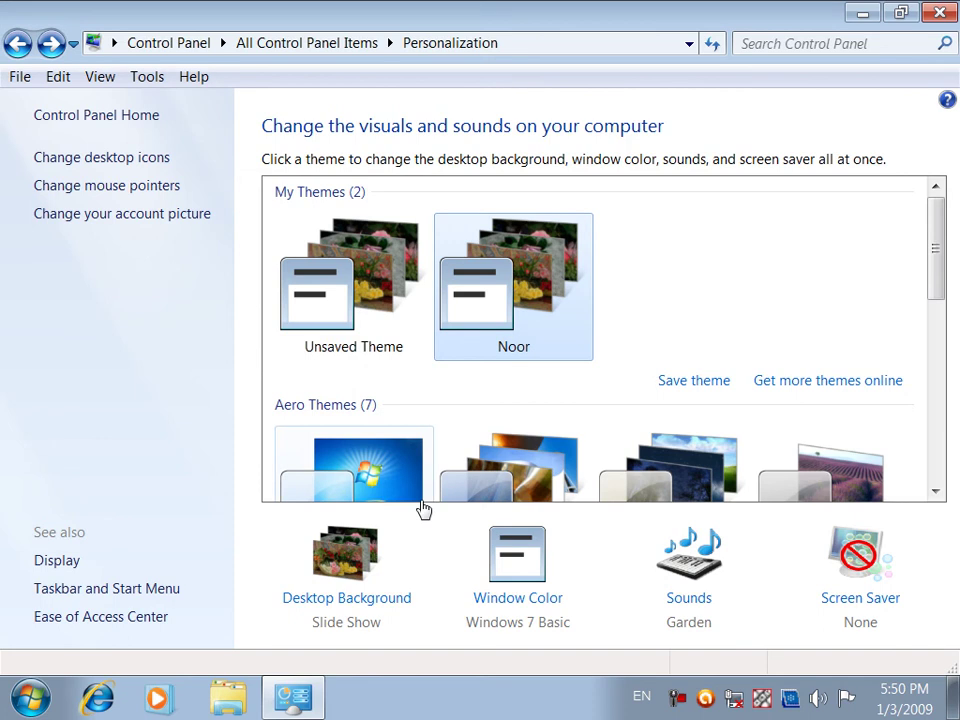
click(292, 700)
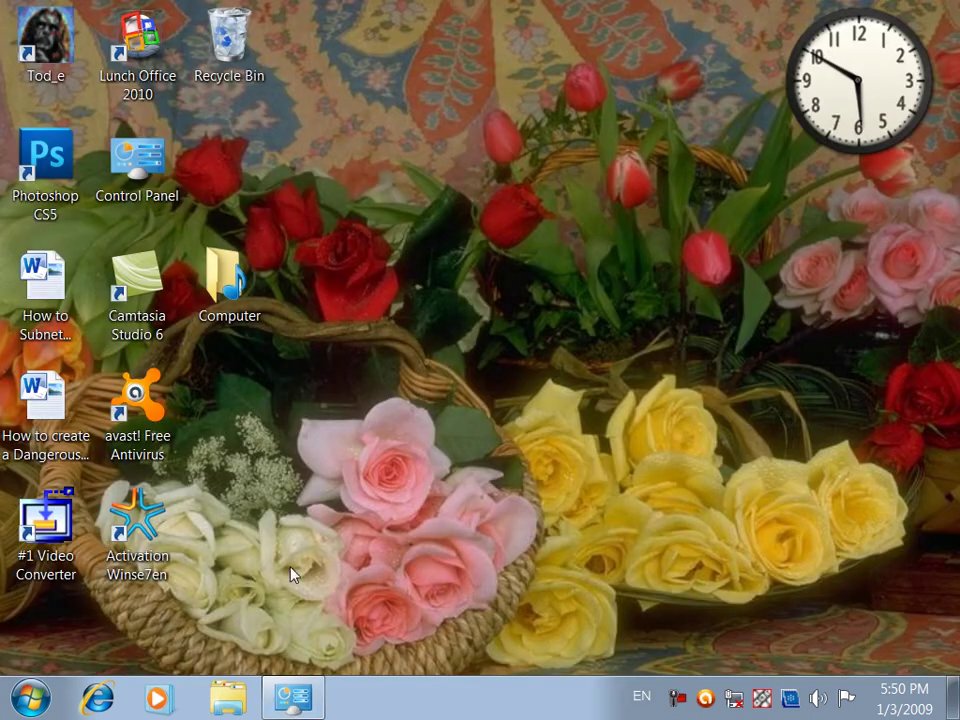
click(292, 700)
click(326, 294)
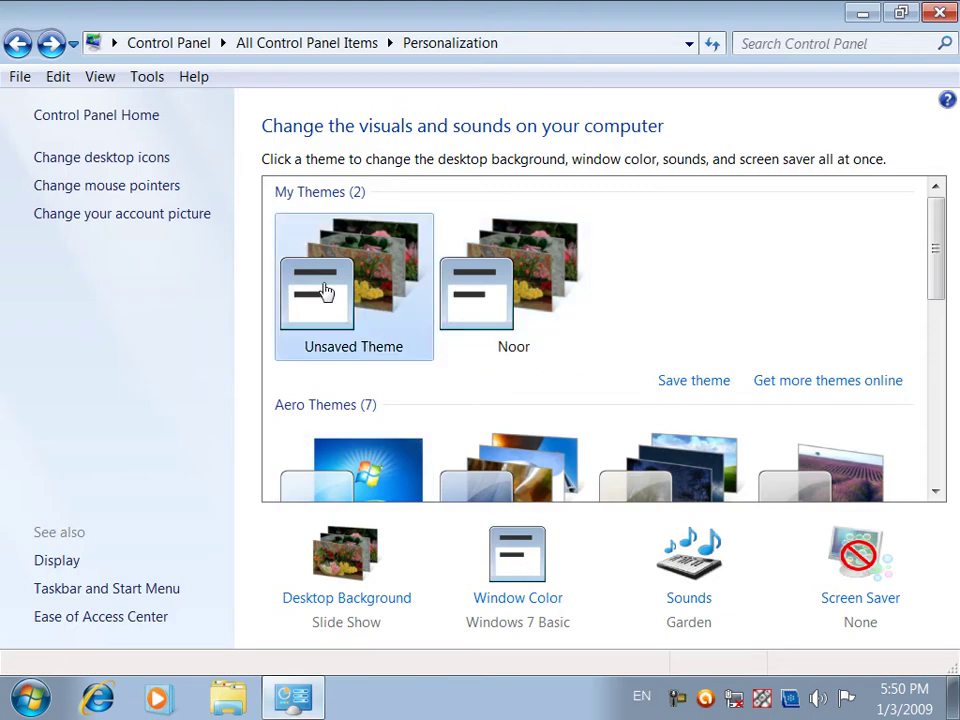
click(292, 700)
click(292, 700)
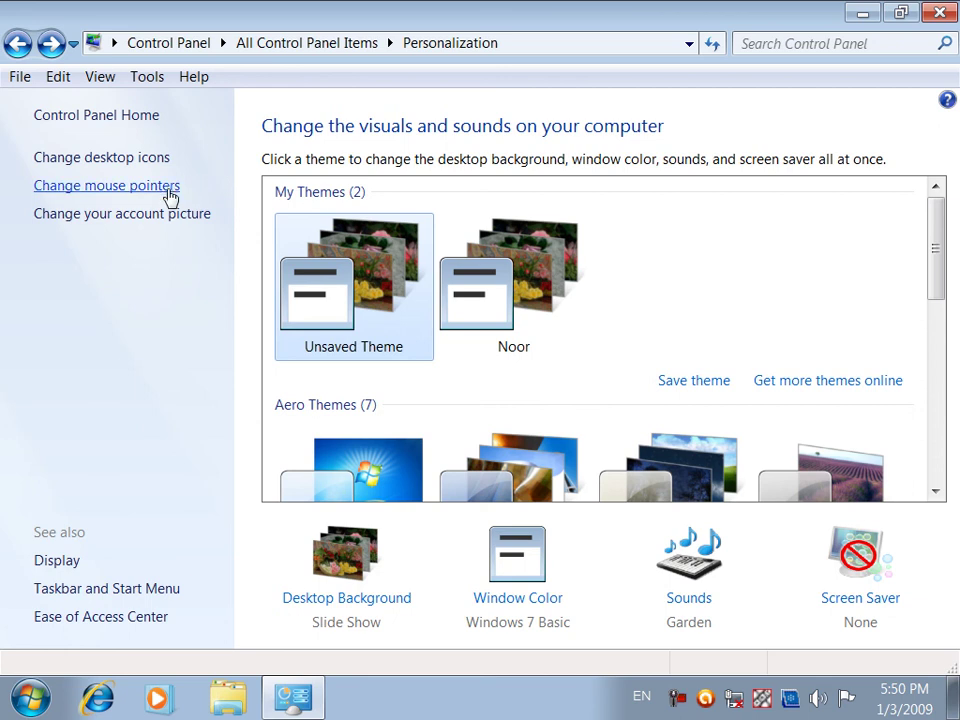
mouse_move(936, 265)
mouse_down()
mouse_move(936, 296)
mouse_move(926, 256)
mouse_up()
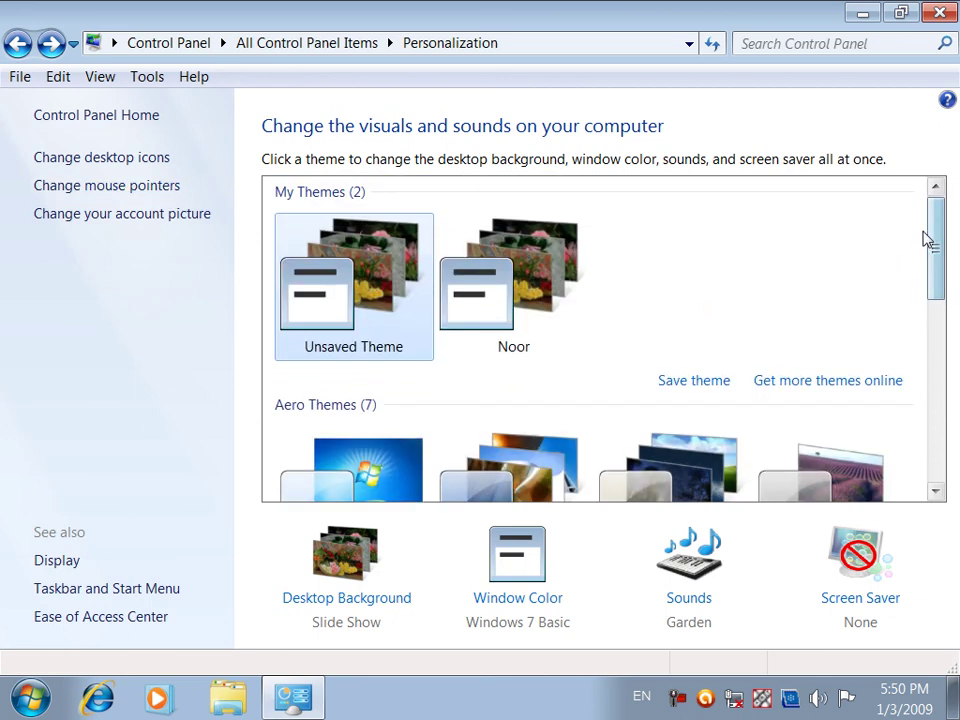